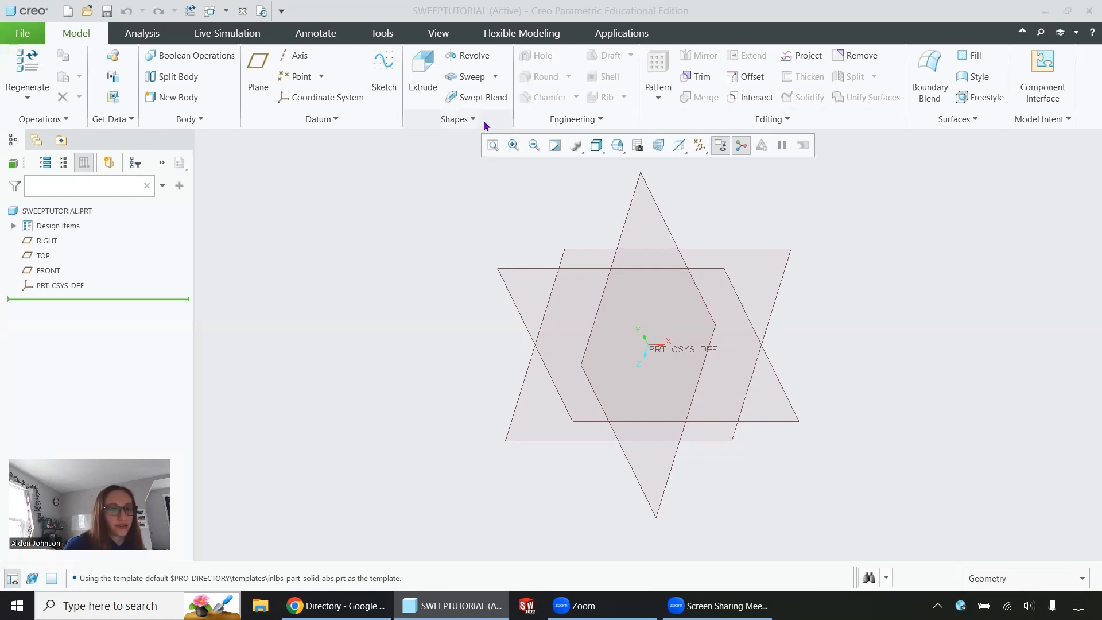
Start a Sweep feature and open a new trajectory sketch on the FRONT plane, viewed square to the sketch plane.
{"action": "left_click", "coordinate": [472, 79]}
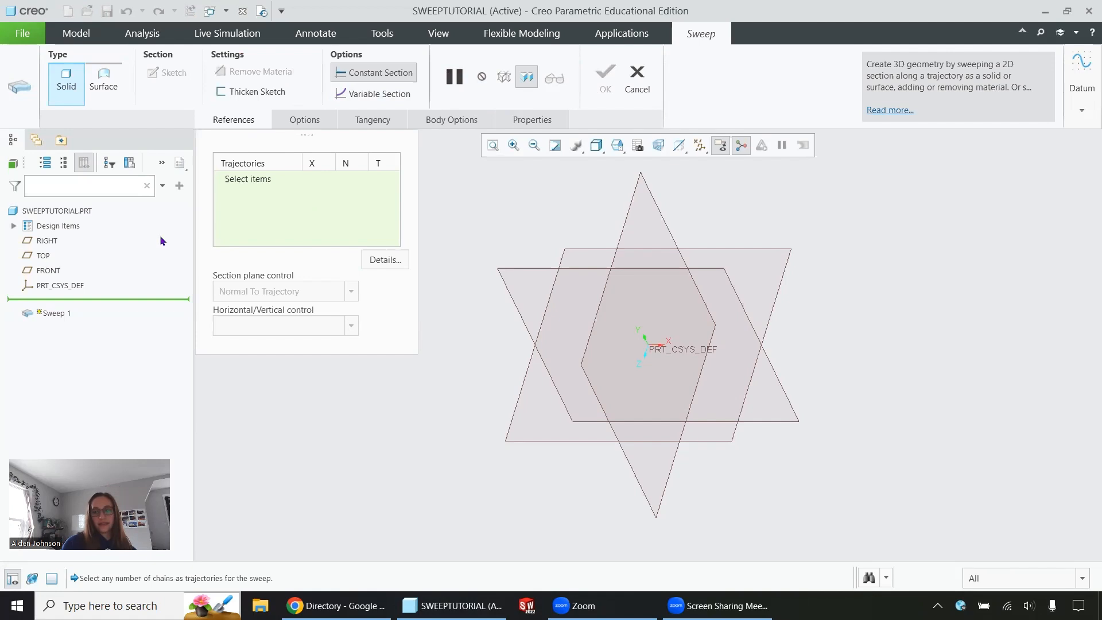
{"action": "left_click", "coordinate": [1081, 77]}
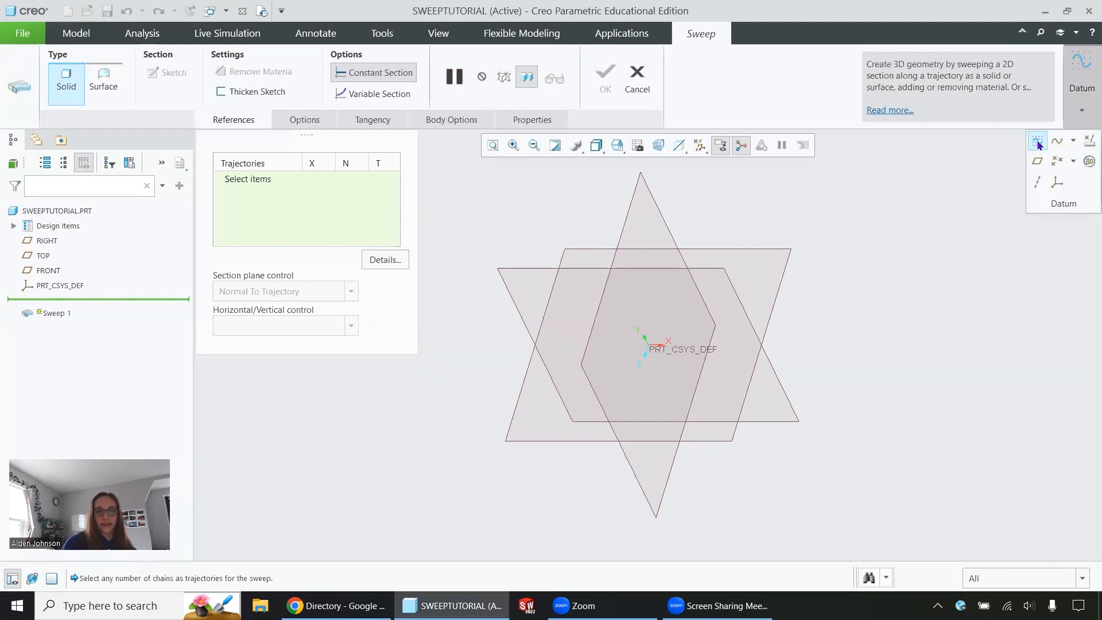
{"action": "left_click", "coordinate": [1037, 142]}
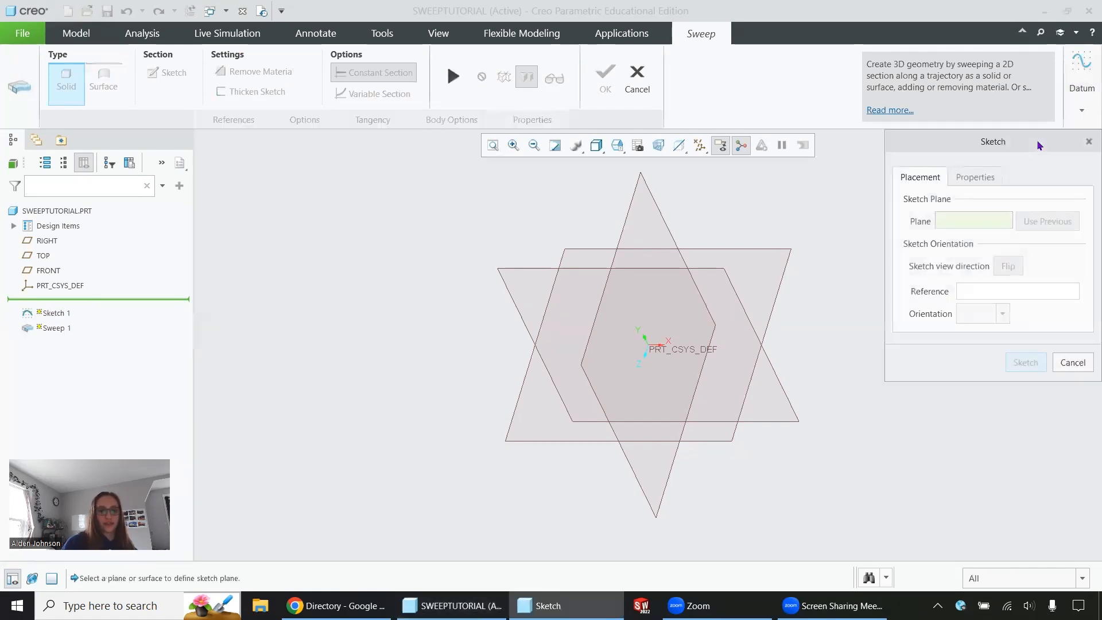
{"action": "left_click", "coordinate": [42, 270]}
{"action": "left_click", "coordinate": [1025, 362]}
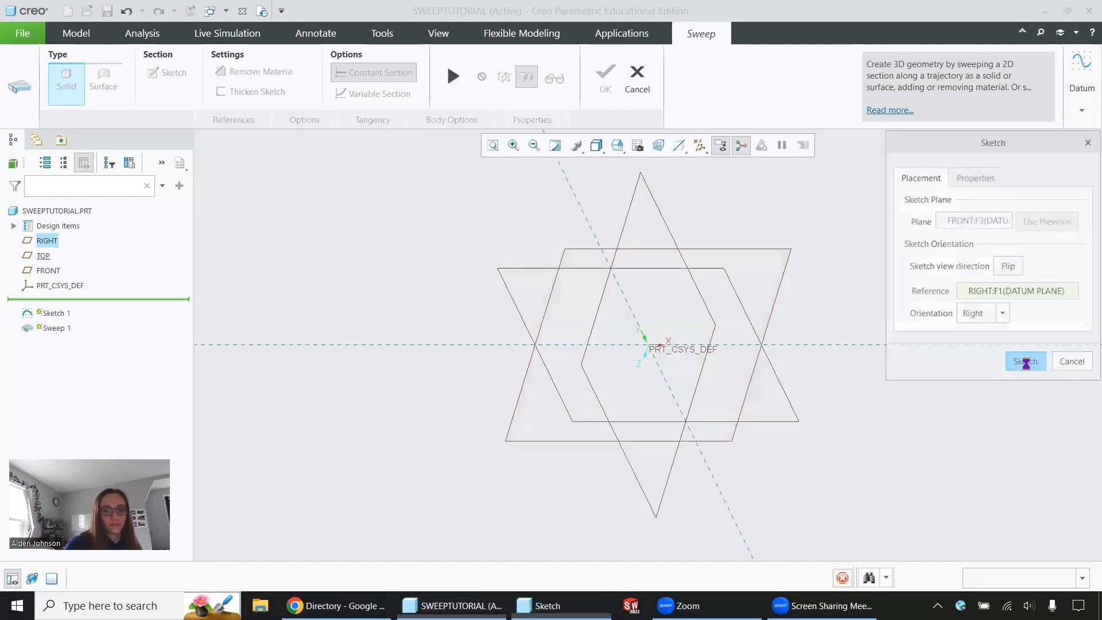
{"action": "left_click", "coordinate": [668, 145]}
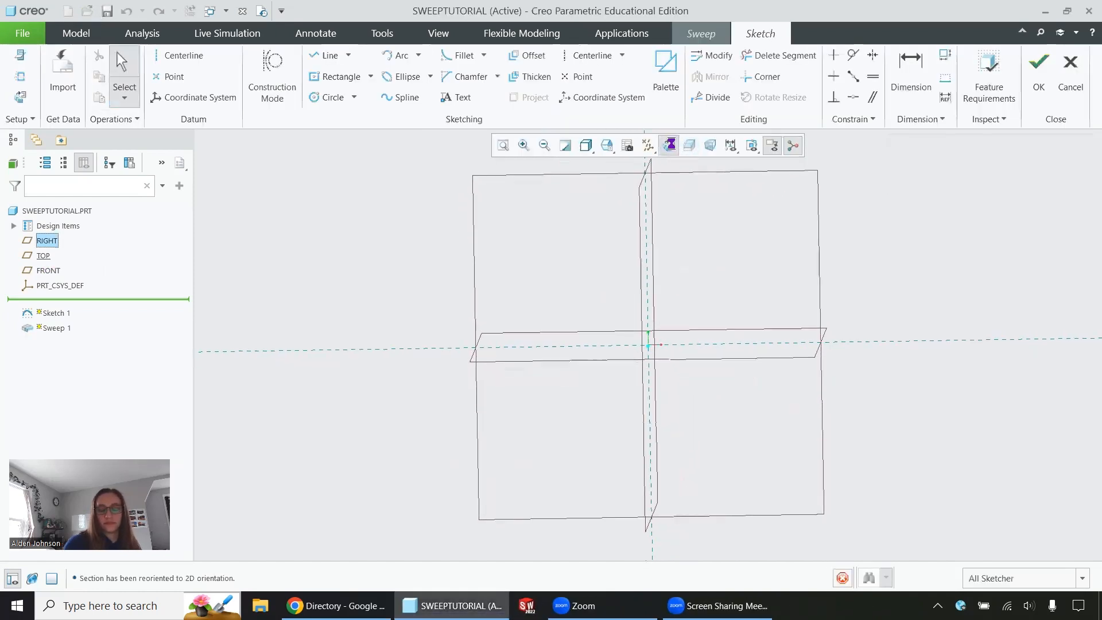
Sketch a zigzag trajectory of five connected line segments above the horizontal reference and accept the sketch.
{"action": "left_click", "coordinate": [326, 55]}
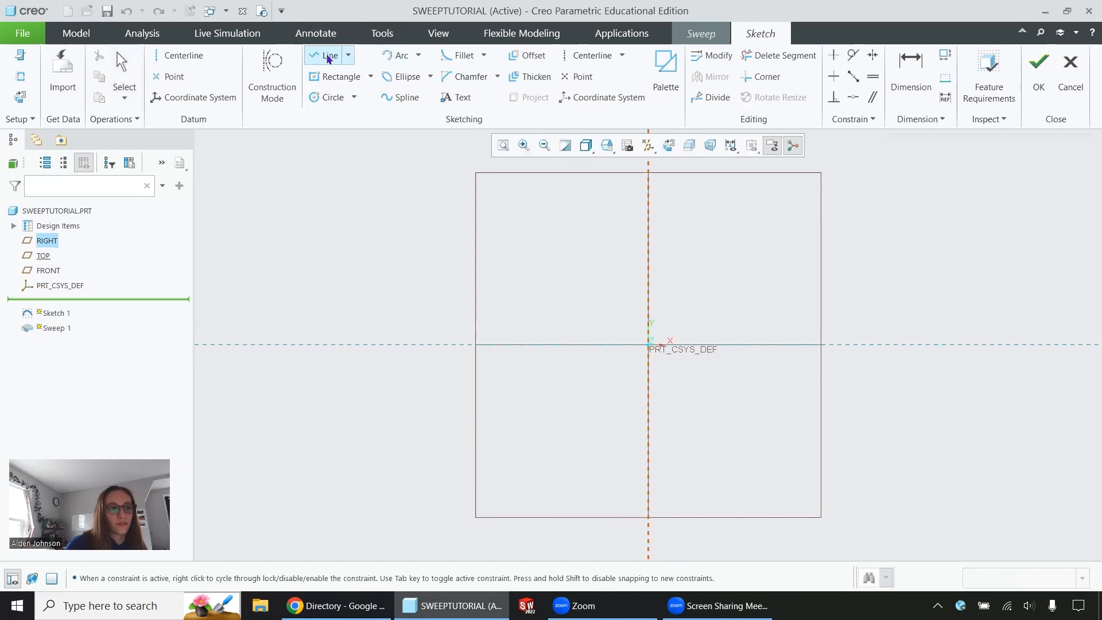
{"action": "left_click", "coordinate": [546, 332]}
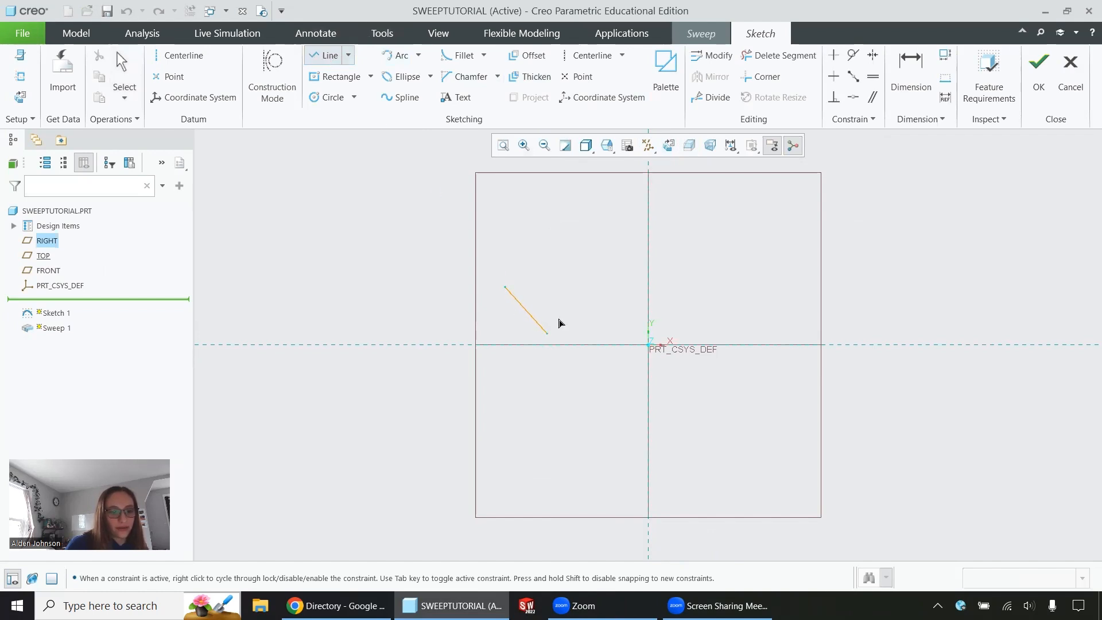
{"action": "left_click", "coordinate": [608, 291]}
{"action": "left_click", "coordinate": [684, 329]}
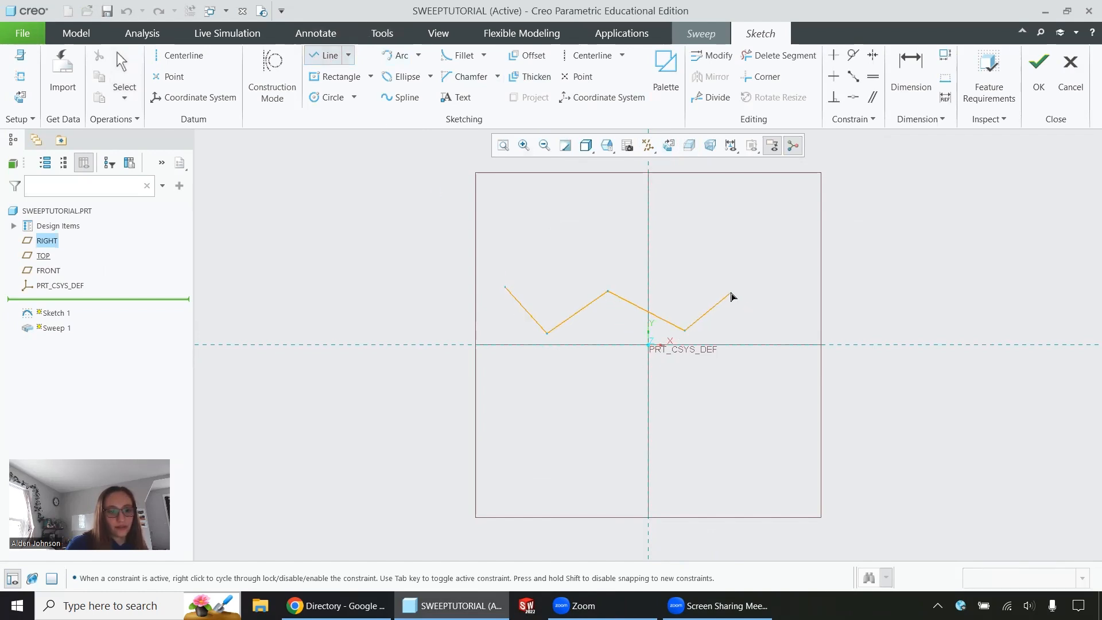
{"action": "left_click", "coordinate": [732, 286]}
{"action": "left_click", "coordinate": [792, 327]}
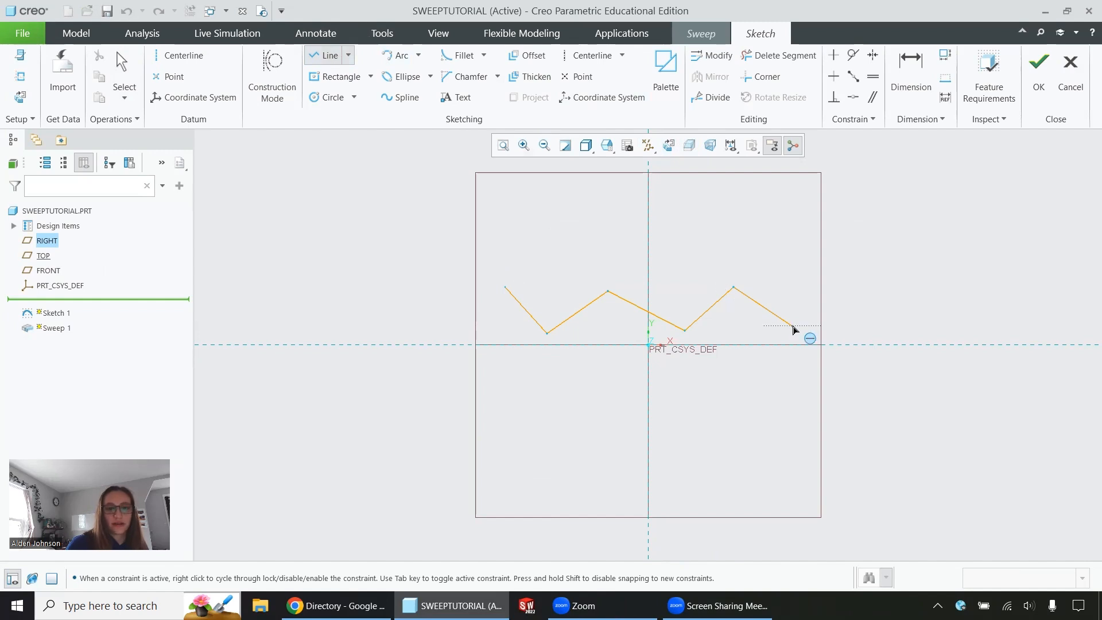
{"action": "middle_click", "coordinate": [819, 278]}
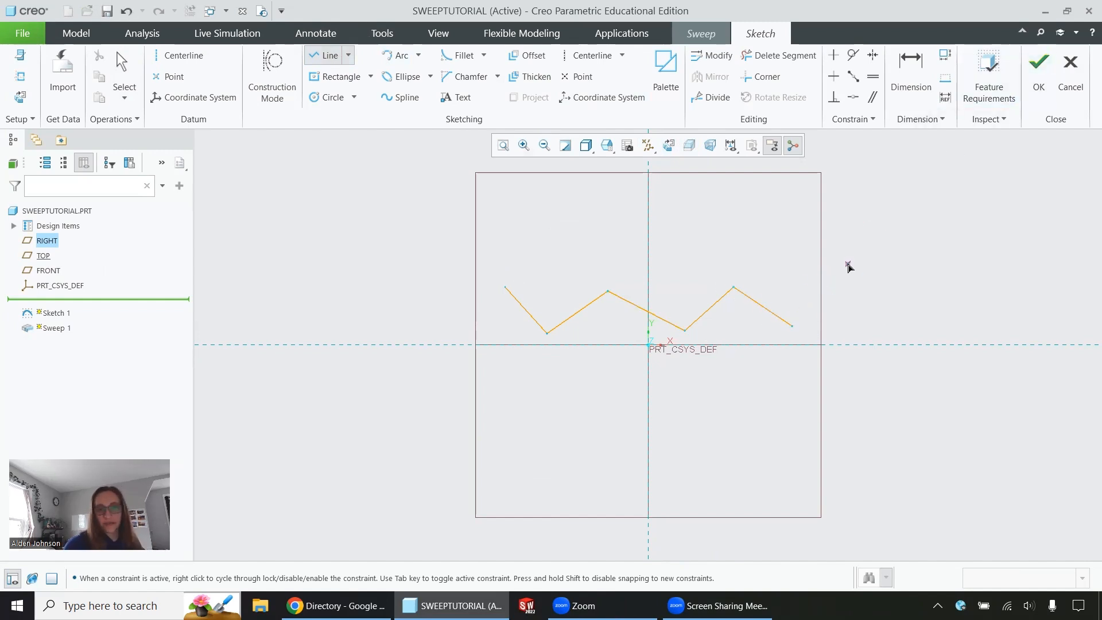
{"action": "left_click", "coordinate": [1033, 80]}
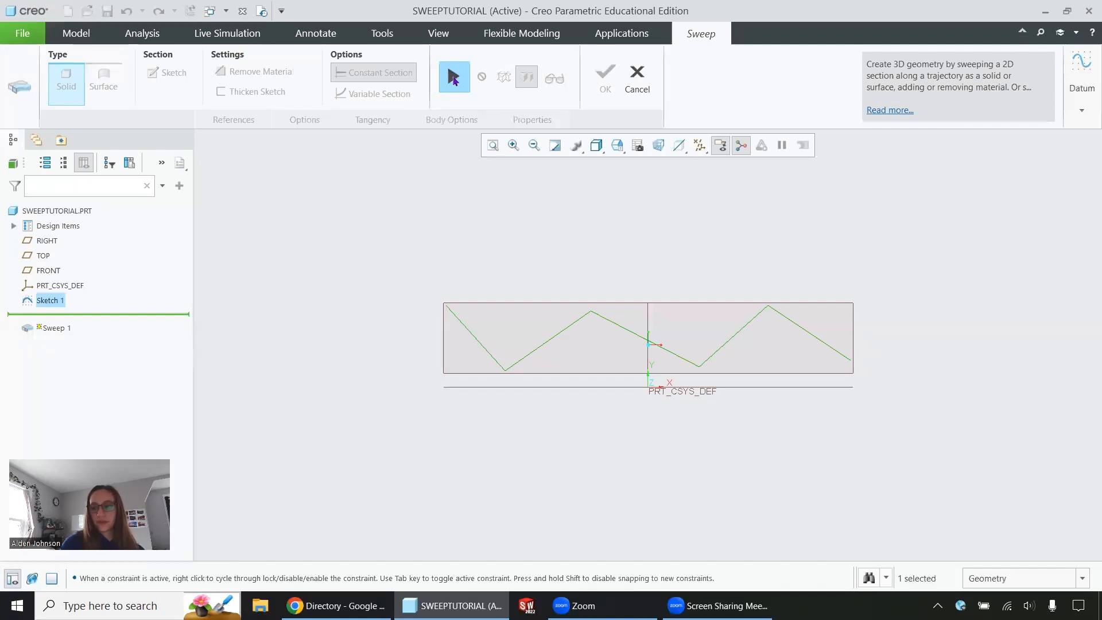
Resume the sweep with the zigzag as trajectory and sketch a circular section centred on its start point, accepting the section.
{"action": "left_click", "coordinate": [453, 79]}
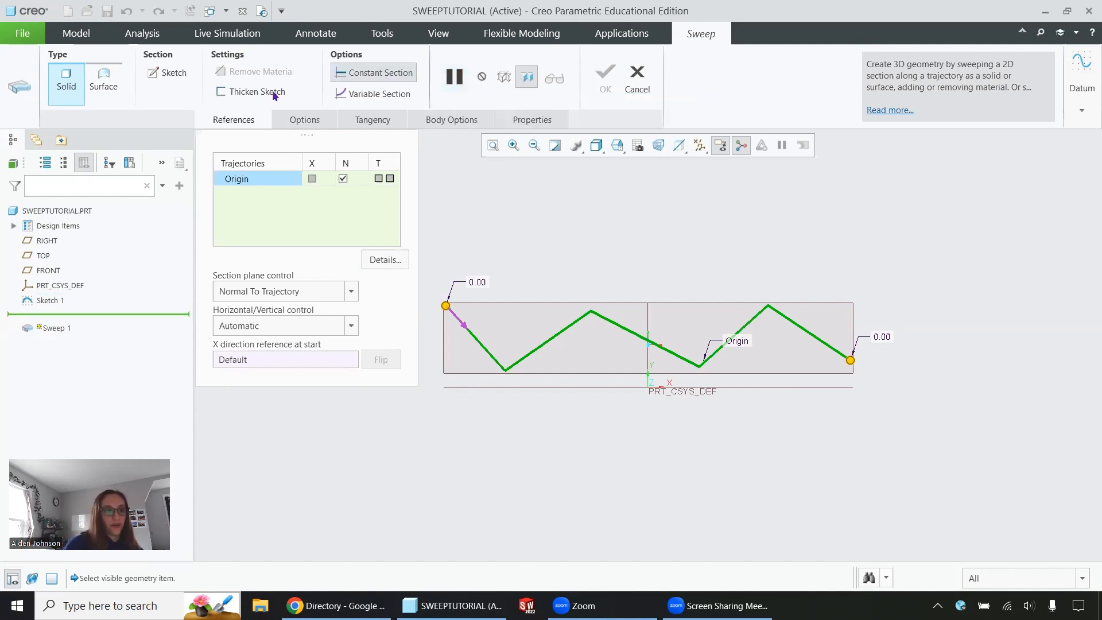
{"action": "left_click", "coordinate": [173, 77]}
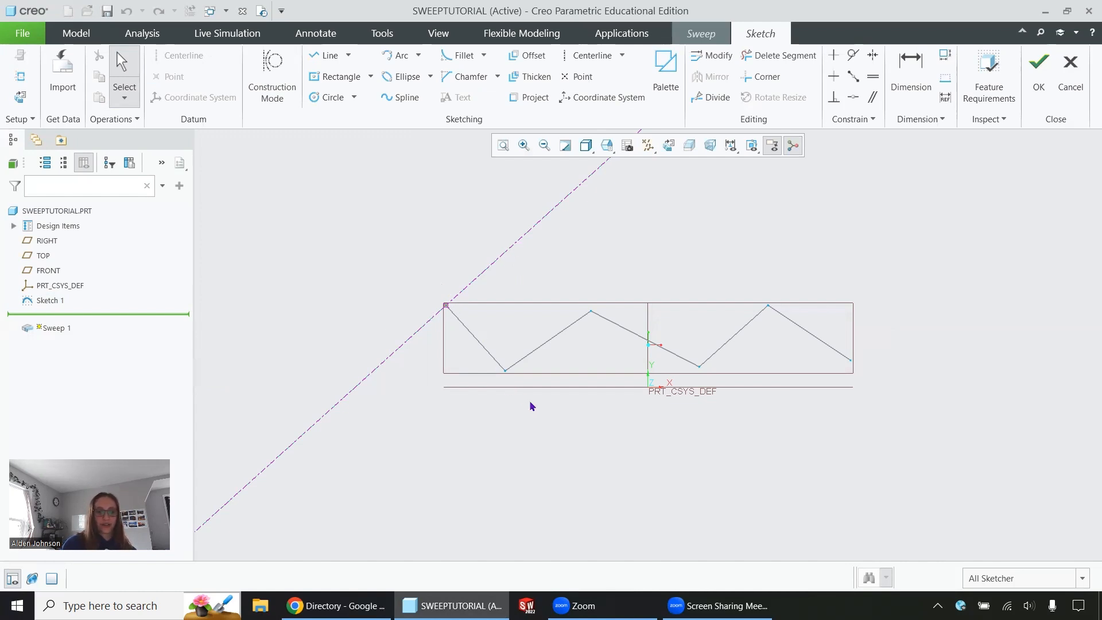
{"action": "left_click", "coordinate": [668, 146]}
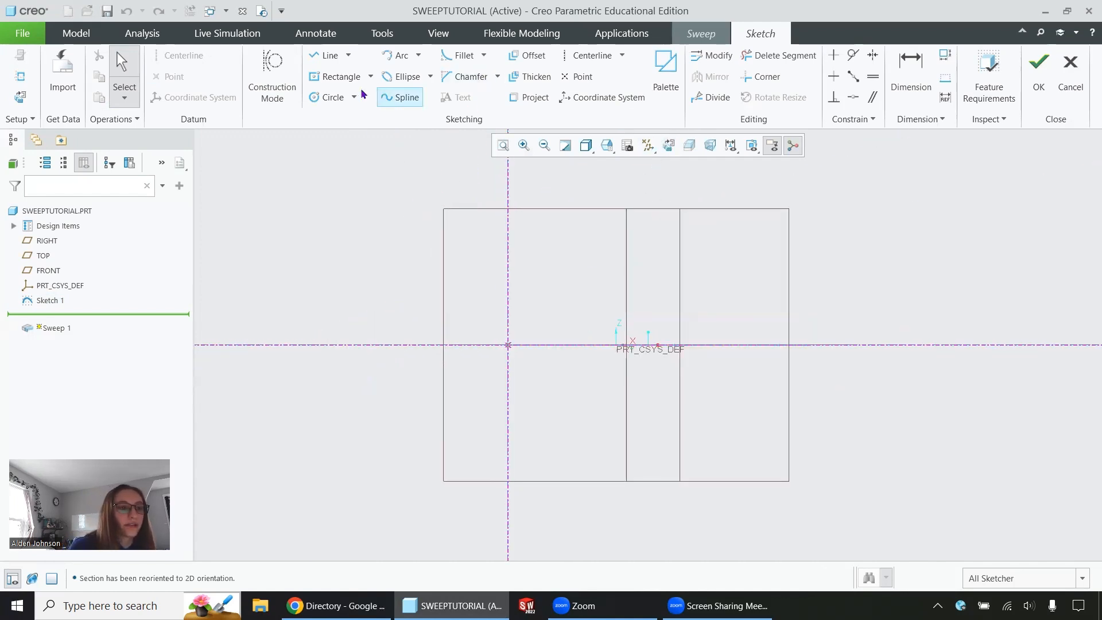
{"action": "left_click", "coordinate": [326, 97]}
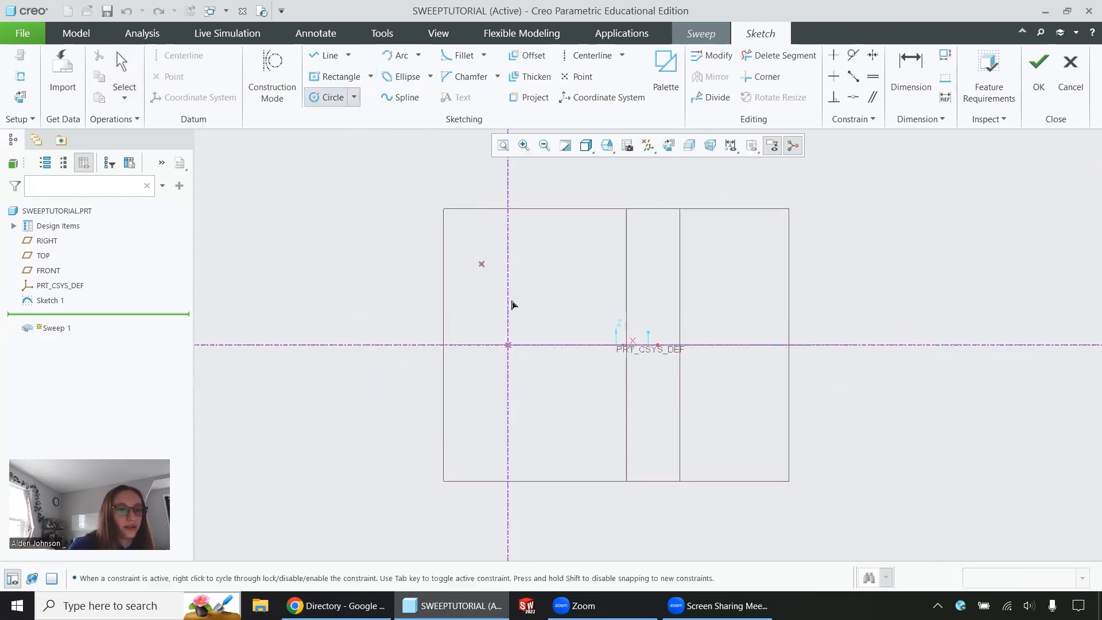
{"action": "left_click", "coordinate": [508, 344]}
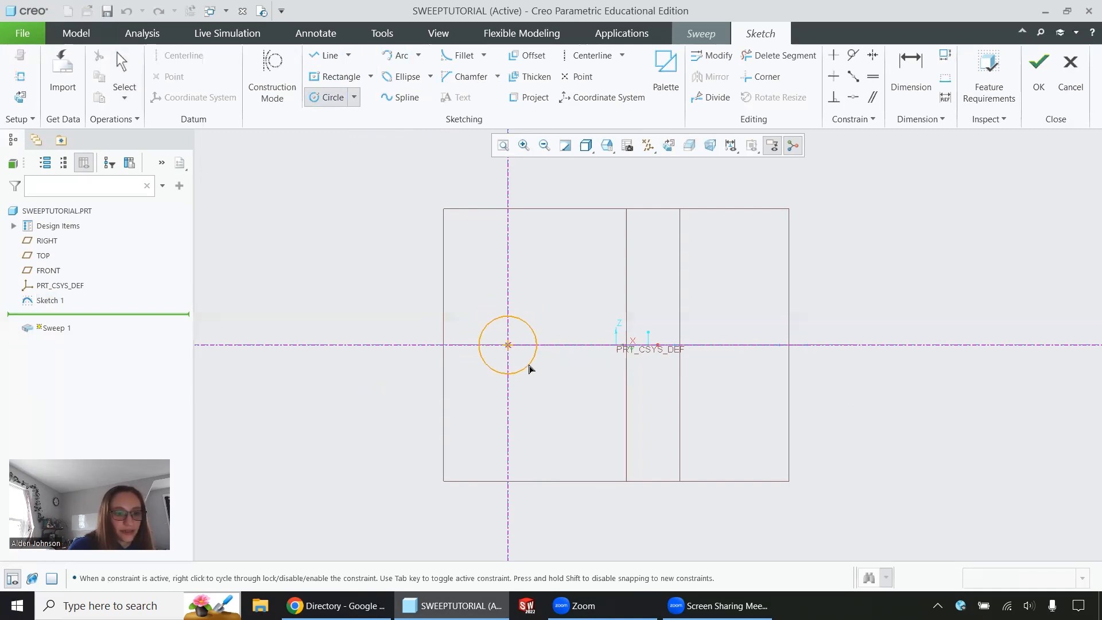
{"action": "left_click", "coordinate": [523, 364]}
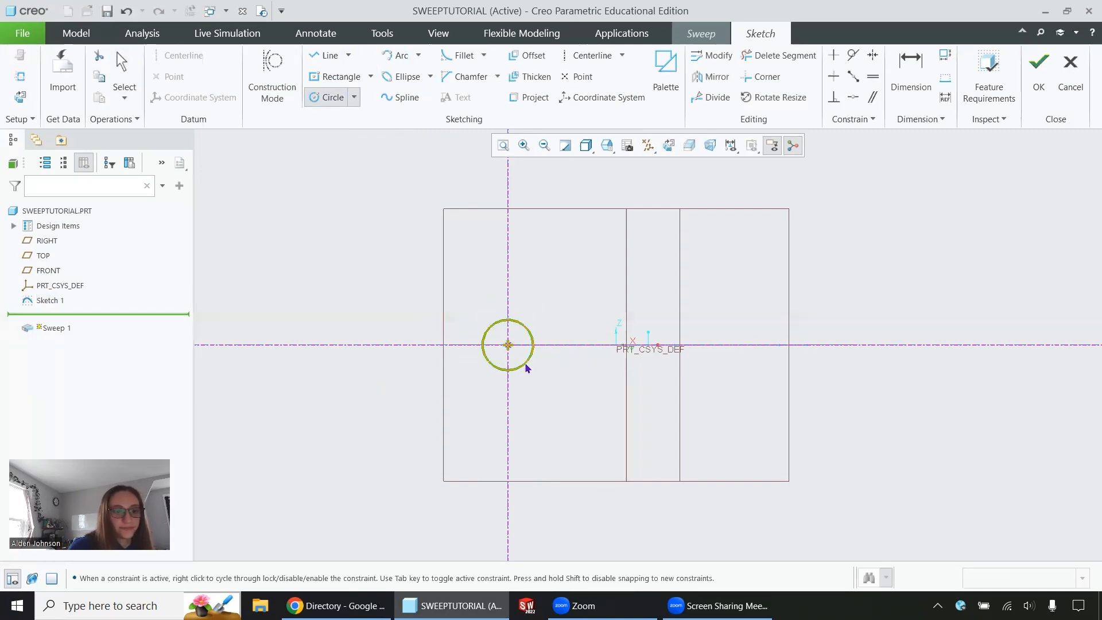
{"action": "left_click", "coordinate": [1039, 66]}
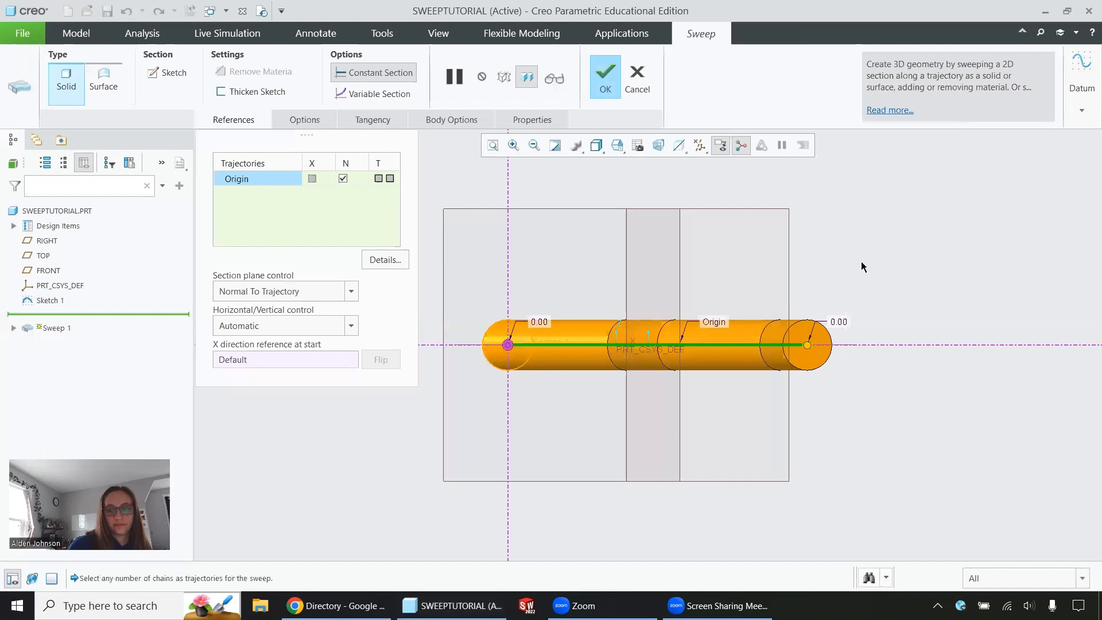
Discard the sweep feature and delete its zigzag trajectory sketch from the part.
{"action": "mouse_move", "coordinate": [682, 420]}
{"action": "middle_mouse_down"}
{"action": "mouse_move", "coordinate": [672, 316]}
{"action": "mouse_move", "coordinate": [588, 302]}
{"action": "mouse_move", "coordinate": [524, 315]}
{"action": "mouse_move", "coordinate": [460, 294]}
{"action": "middle_mouse_up"}
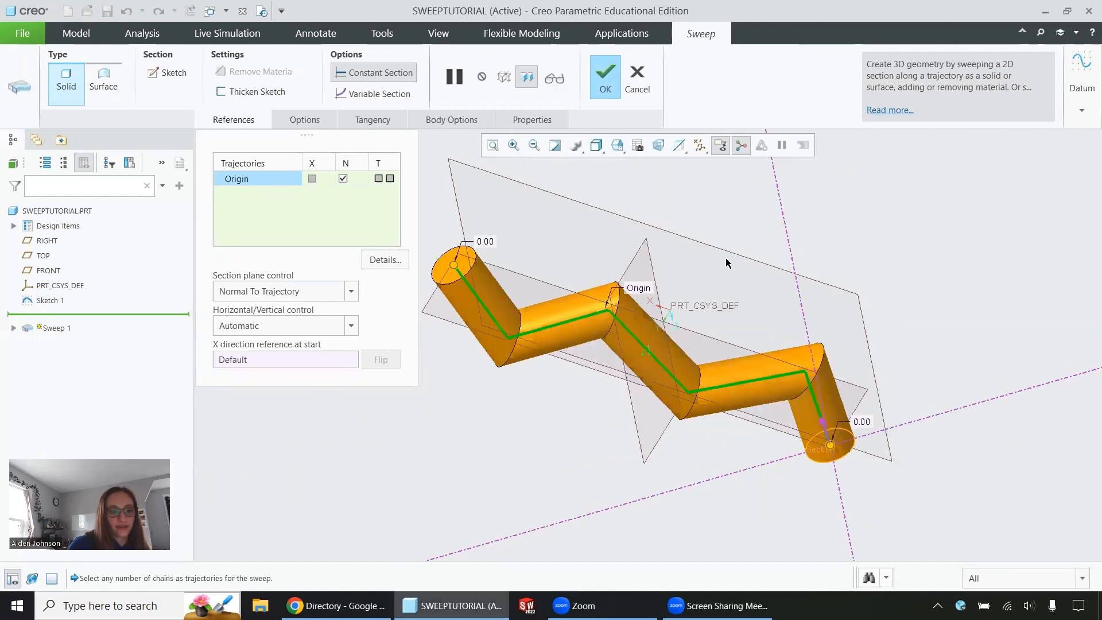
{"action": "middle_click_drag", "start_coordinate": [726, 263], "coordinate": [698, 401]}
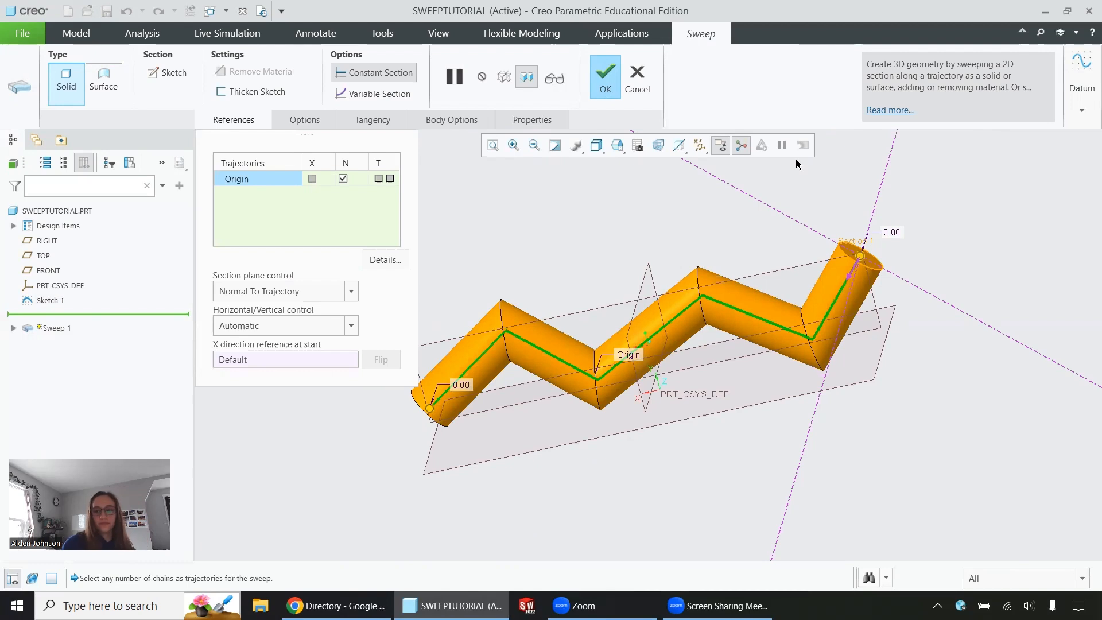
{"action": "left_click", "coordinate": [637, 78]}
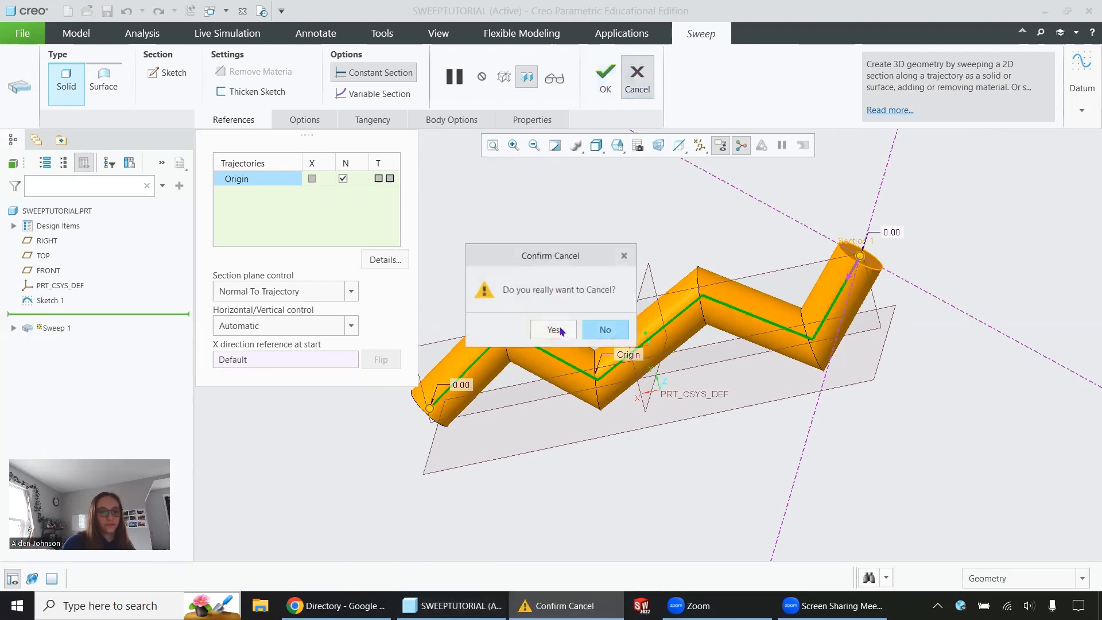
{"action": "left_click", "coordinate": [560, 330]}
{"action": "right_click", "coordinate": [52, 298]}
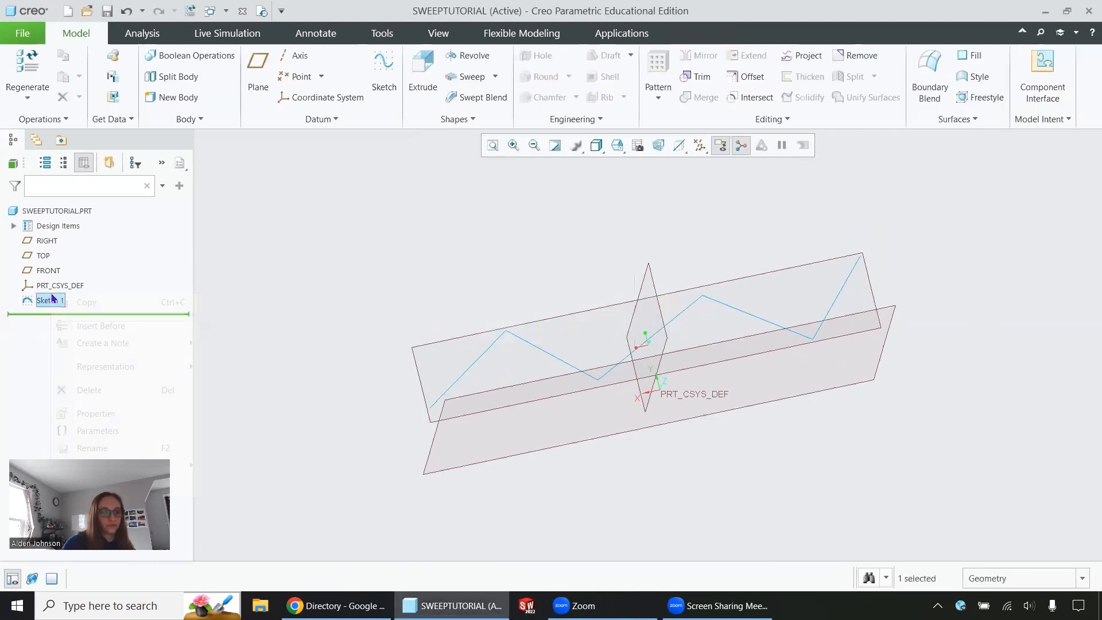
{"action": "left_click", "coordinate": [88, 389]}
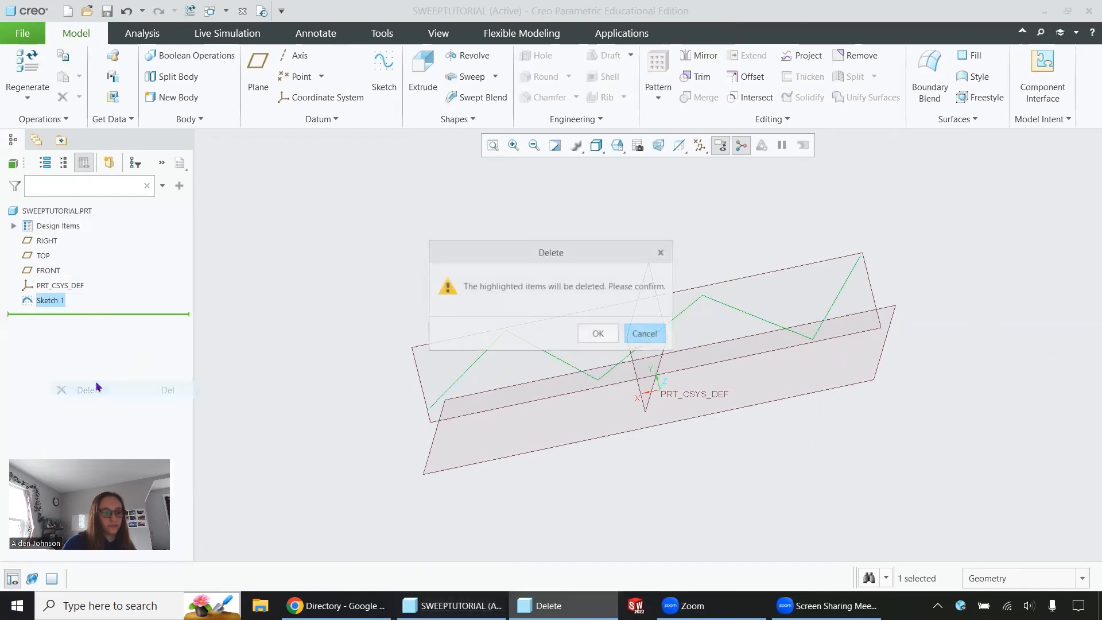
{"action": "left_click", "coordinate": [586, 334]}
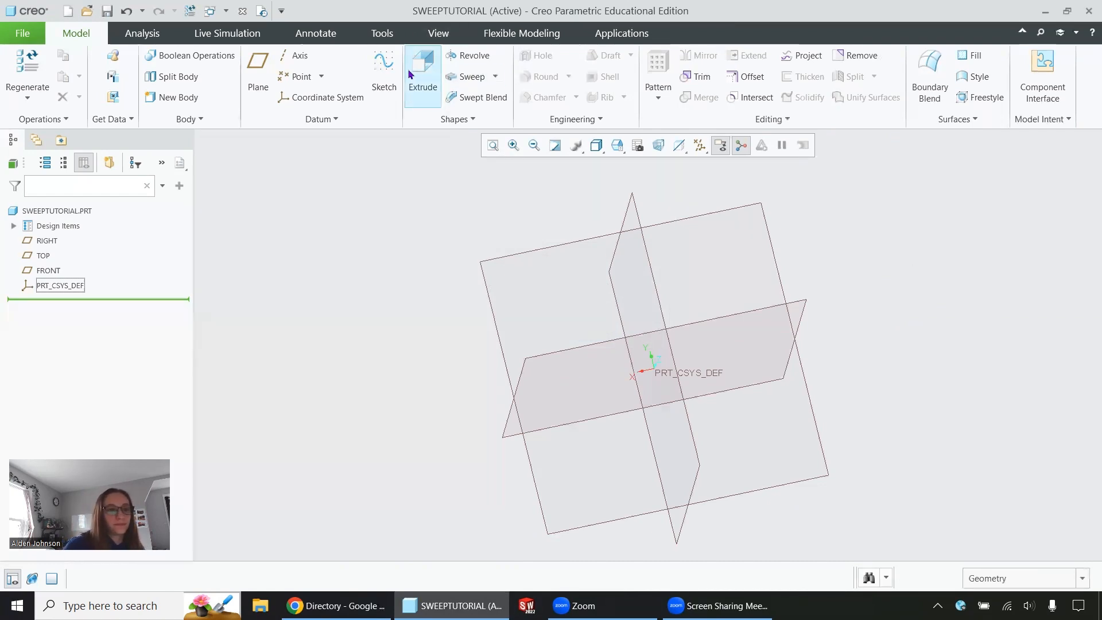
Start a Helical Sweep and open its helix profile sketch on the FRONT plane, viewed square to the sketch plane.
{"action": "left_click", "coordinate": [496, 76]}
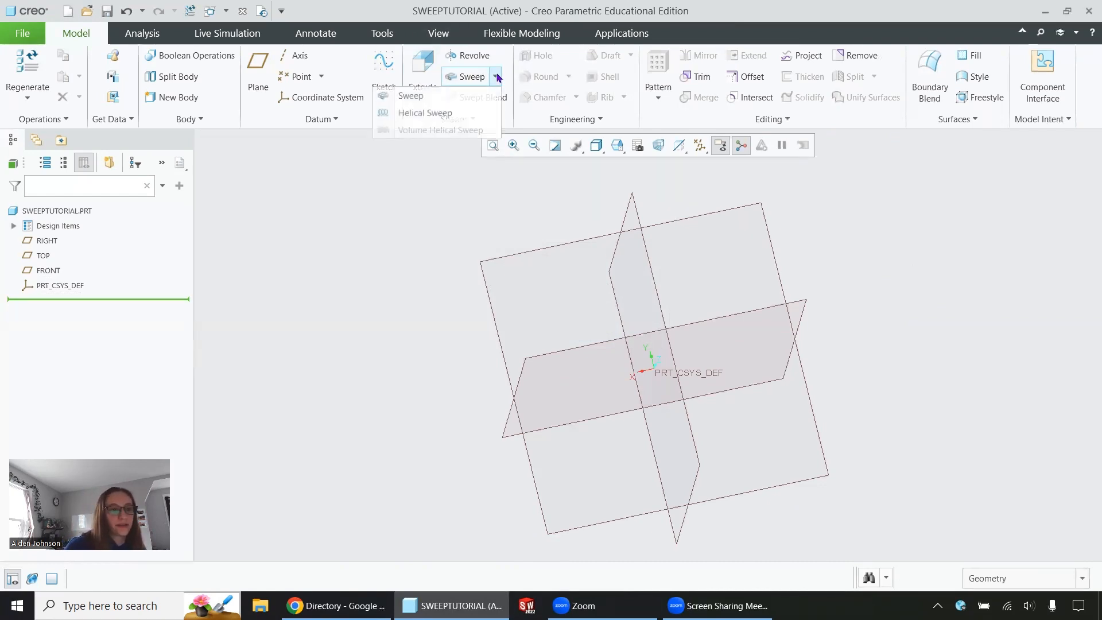
{"action": "left_click", "coordinate": [435, 110]}
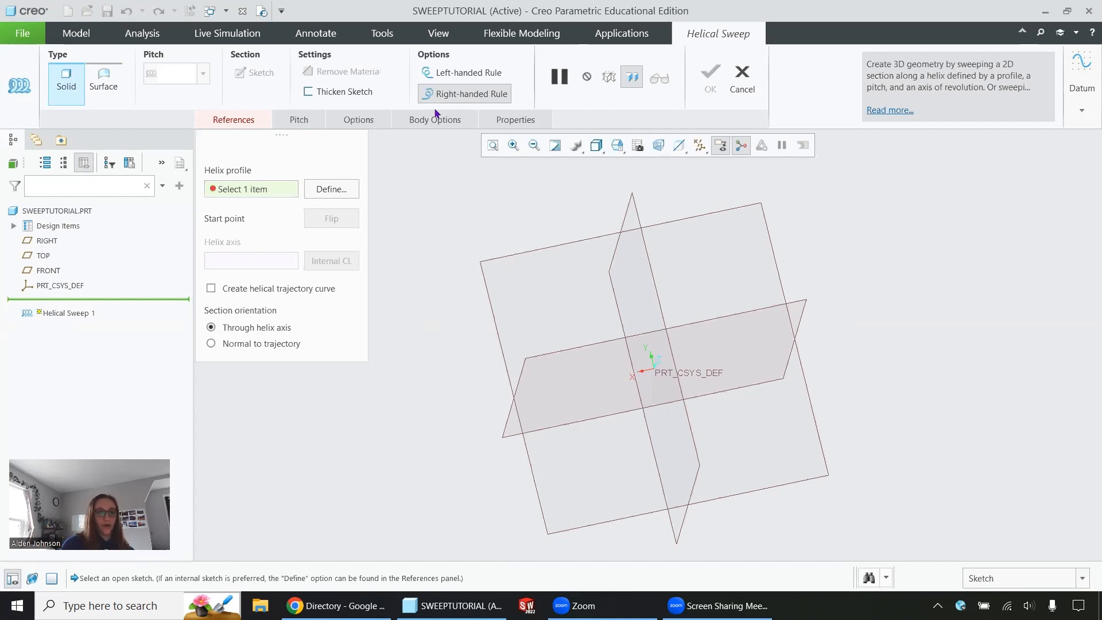
{"action": "left_click", "coordinate": [343, 188]}
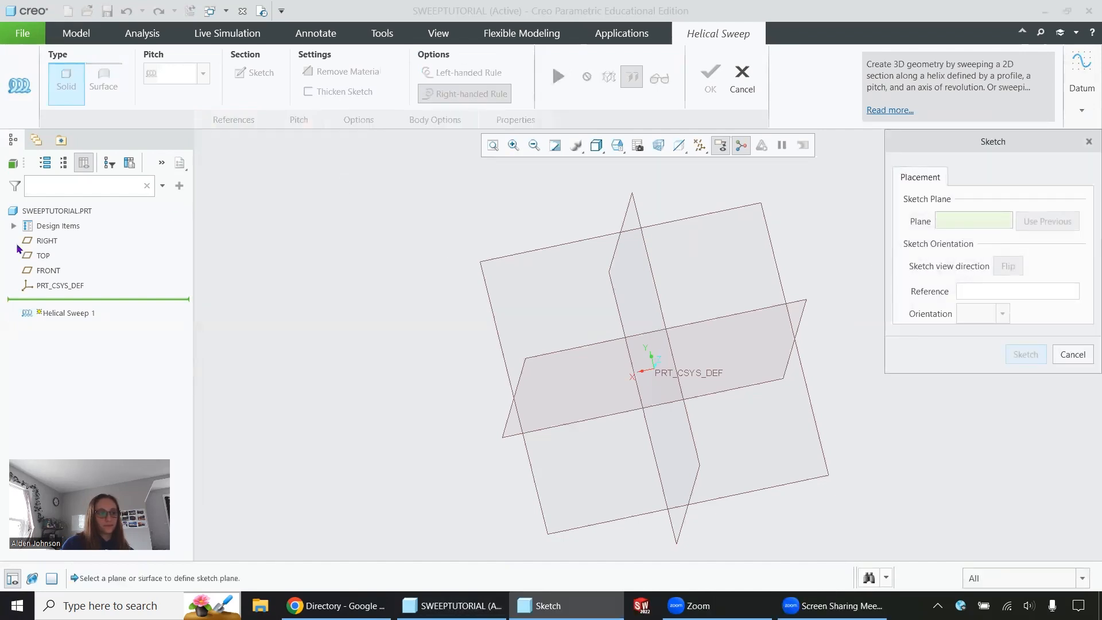
{"action": "left_click", "coordinate": [51, 270]}
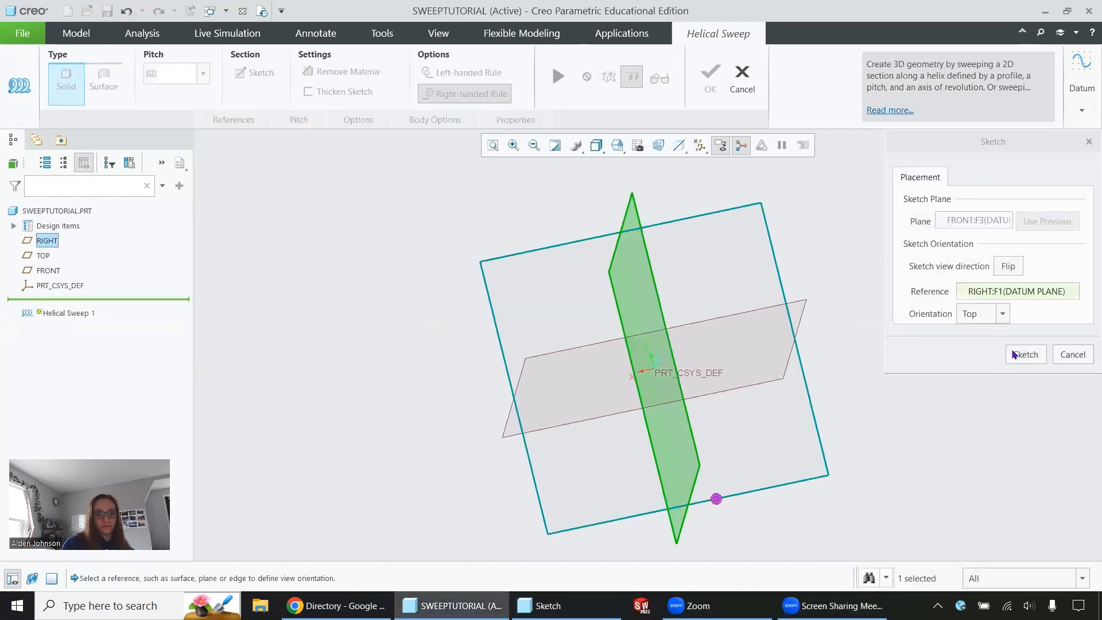
{"action": "left_click", "coordinate": [1012, 354]}
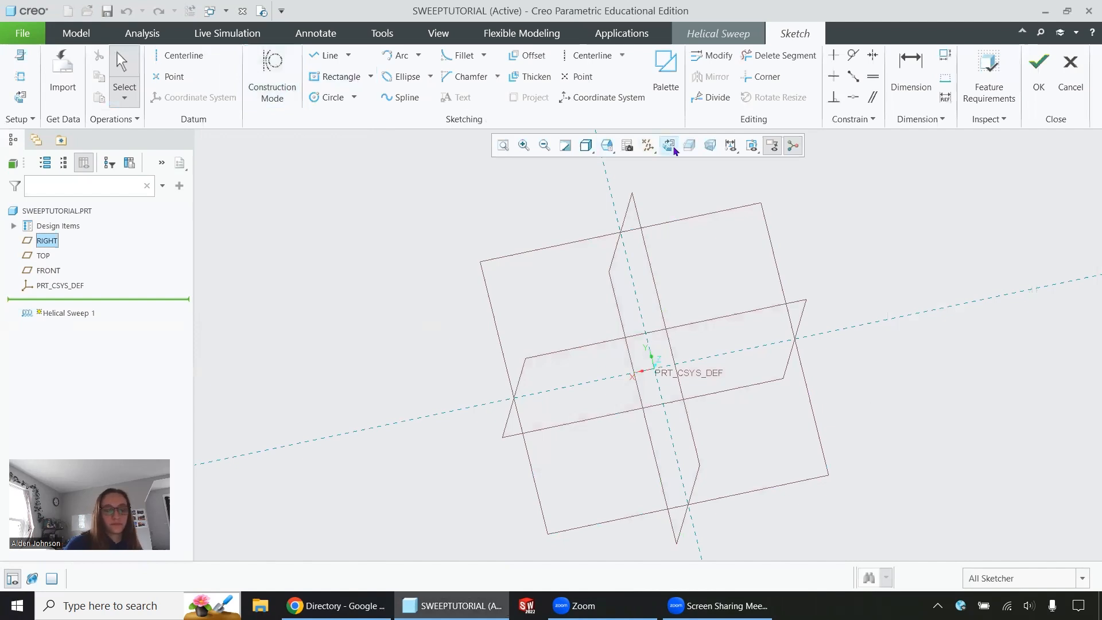
{"action": "left_click", "coordinate": [669, 145]}
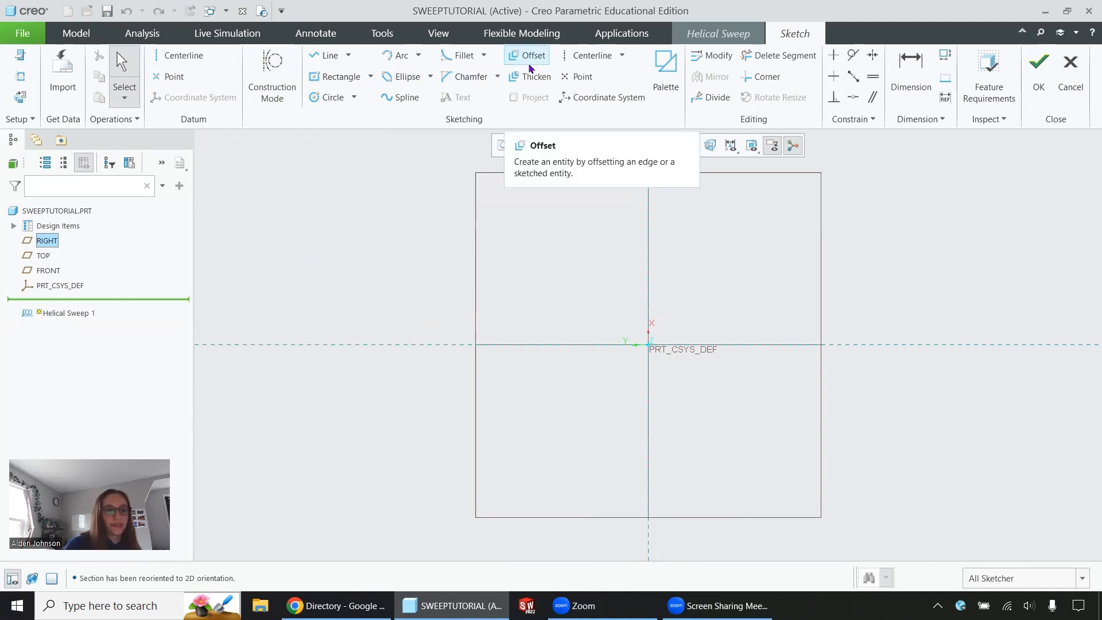
Add a horizontal centerline through the origin along the horizontal reference.
{"action": "left_click", "coordinate": [591, 55]}
{"action": "left_click", "coordinate": [560, 345]}
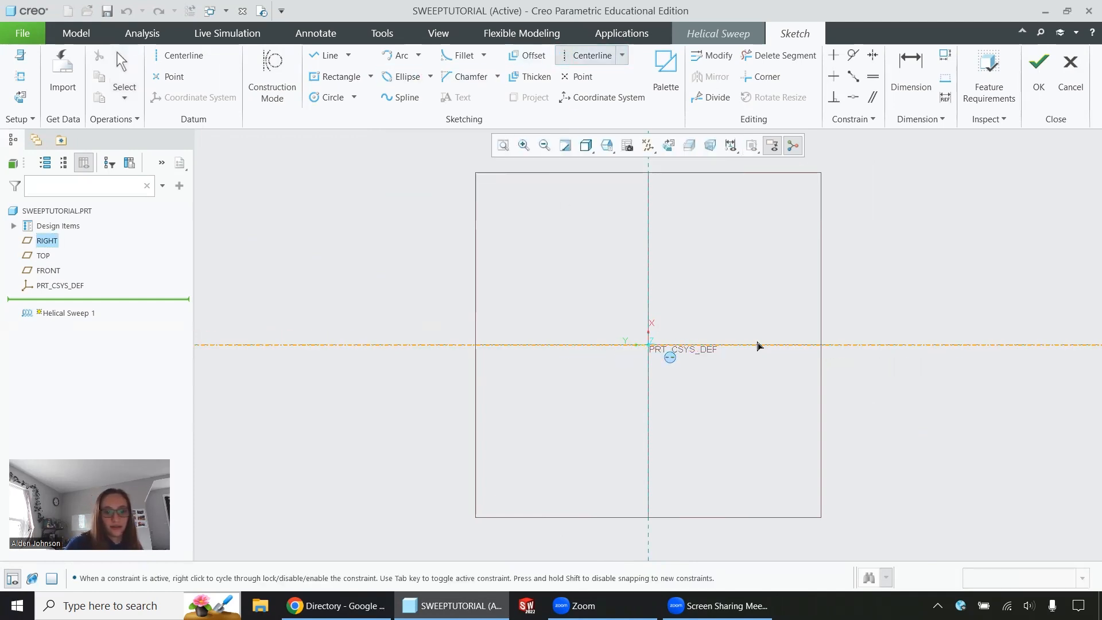
{"action": "left_click", "coordinate": [757, 345]}
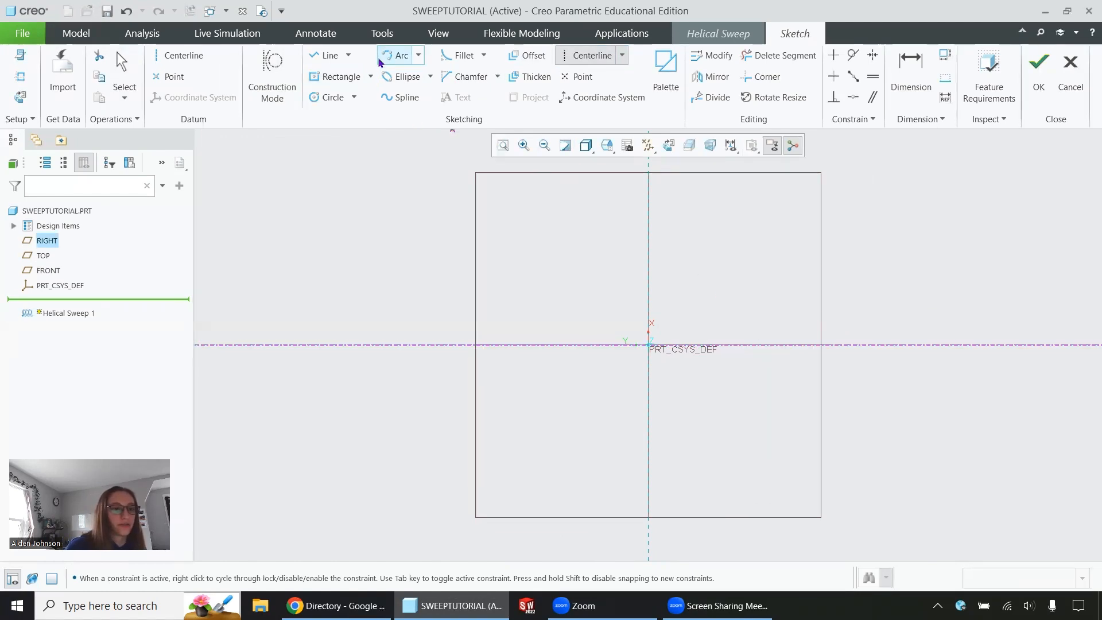
Sketch a wavy seven-point spline above the horizontal centerline as the helix profile and accept the profile sketch.
{"action": "left_click", "coordinate": [411, 95]}
{"action": "left_click", "coordinate": [493, 282]}
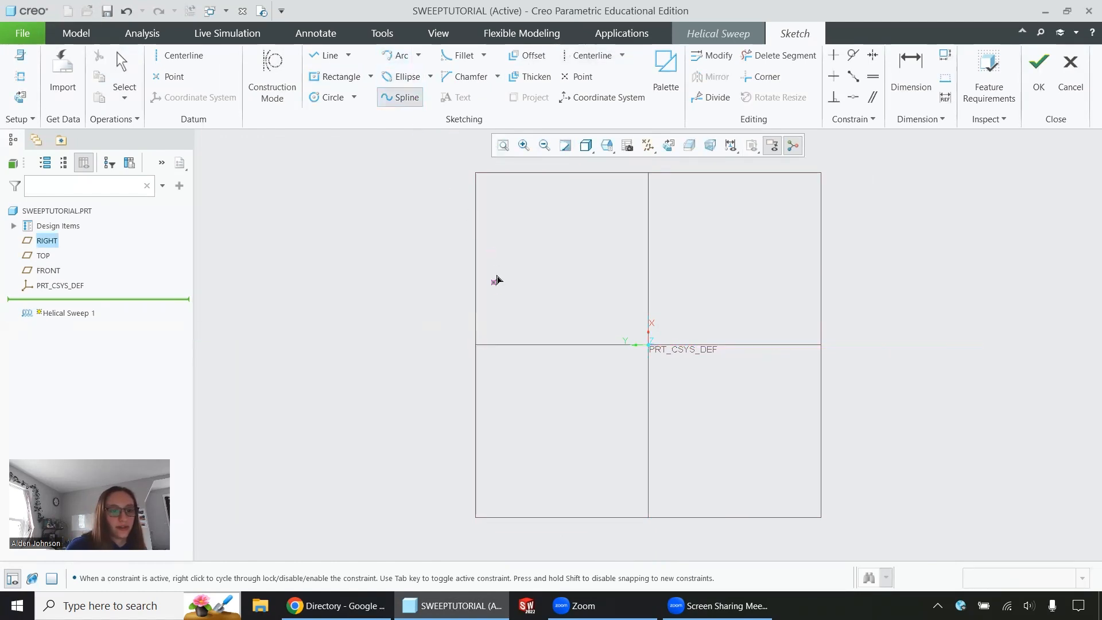
{"action": "left_click", "coordinate": [558, 251]}
{"action": "left_click", "coordinate": [619, 291]}
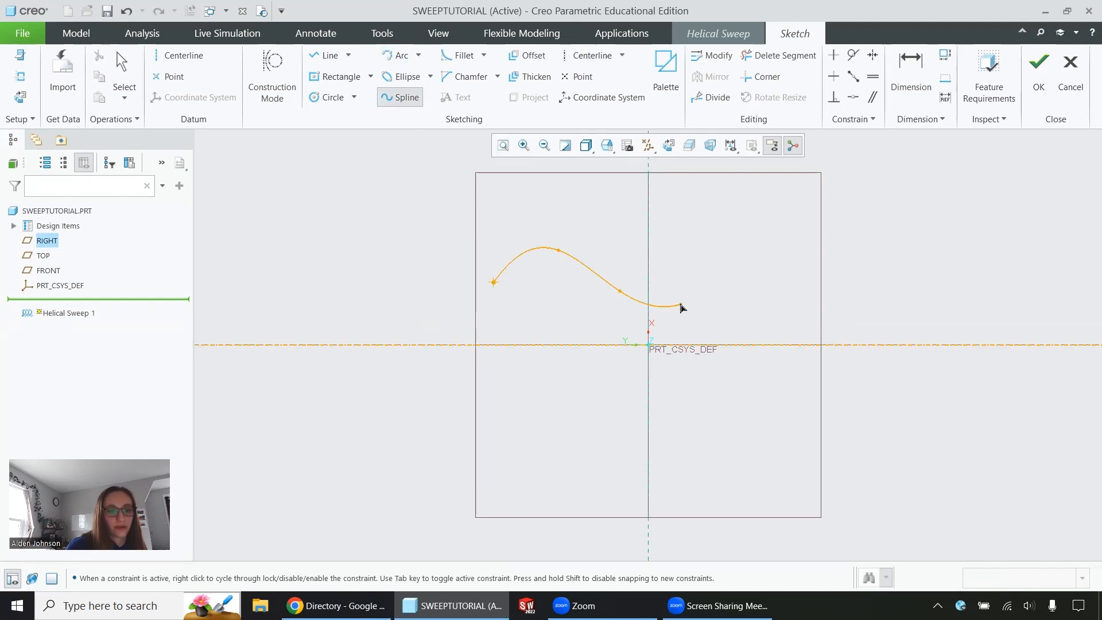
{"action": "left_click", "coordinate": [680, 304]}
{"action": "left_click", "coordinate": [729, 263]}
{"action": "left_click", "coordinate": [804, 317]}
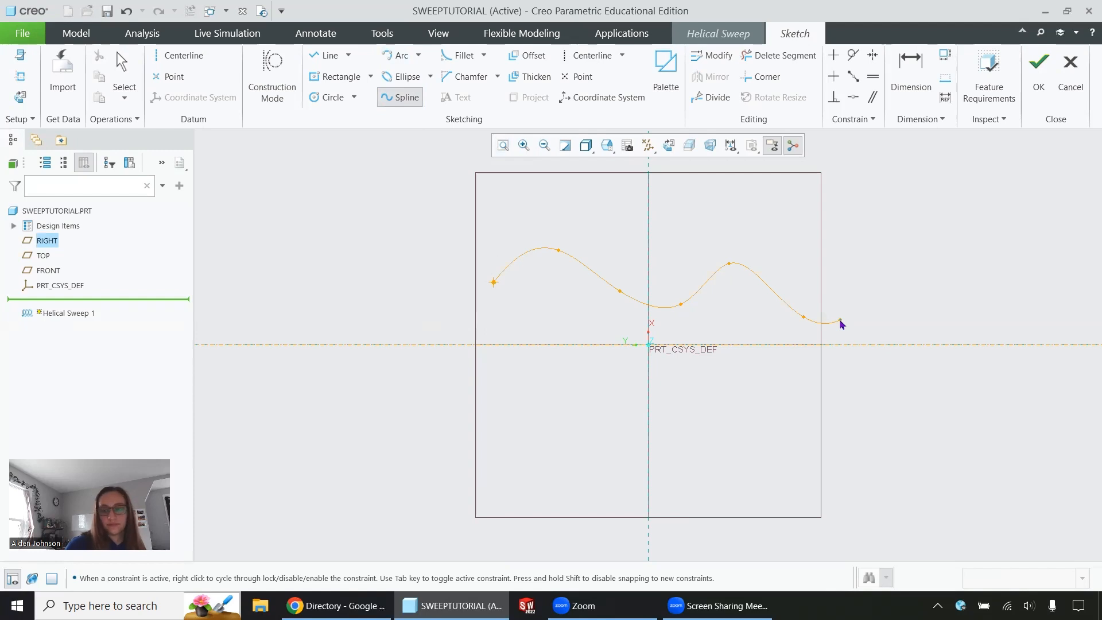
{"action": "left_click", "coordinate": [839, 321]}
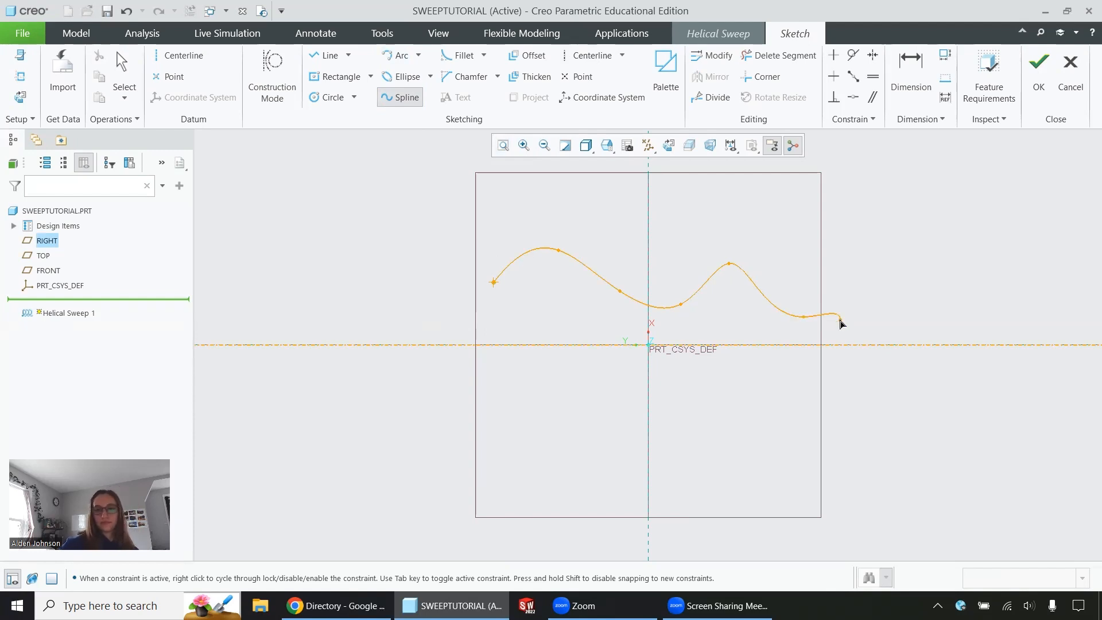
{"action": "left_click", "coordinate": [1039, 70]}
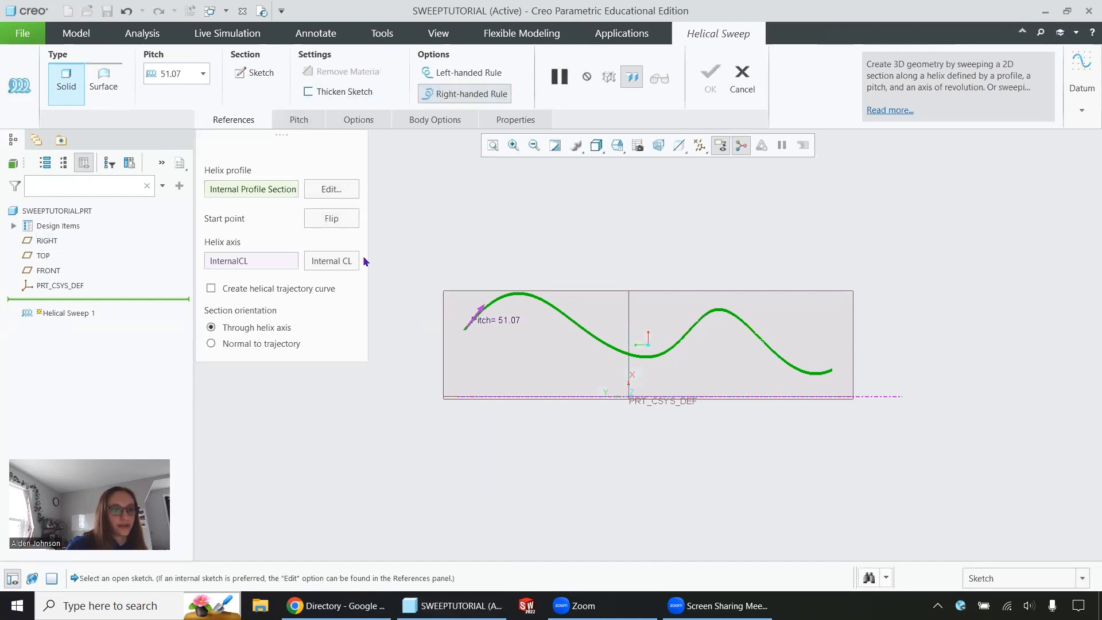
Sketch a small center rectangle at the spline's start point as the helical sweep's section and accept the section.
{"action": "left_click", "coordinate": [241, 74]}
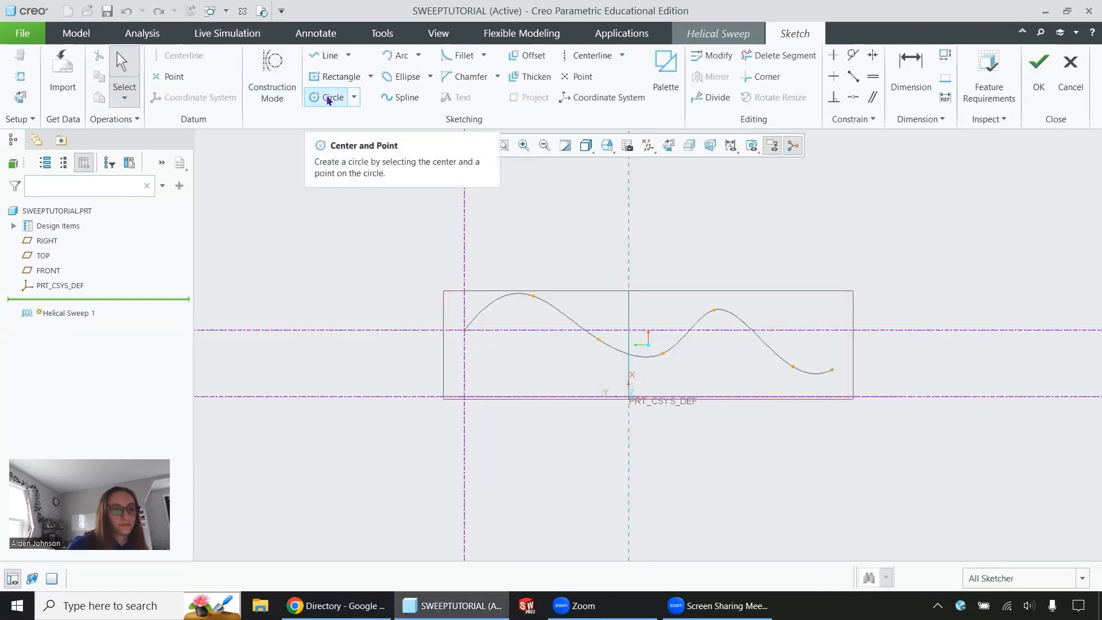
{"action": "left_click", "coordinate": [334, 76]}
{"action": "left_click", "coordinate": [462, 331]}
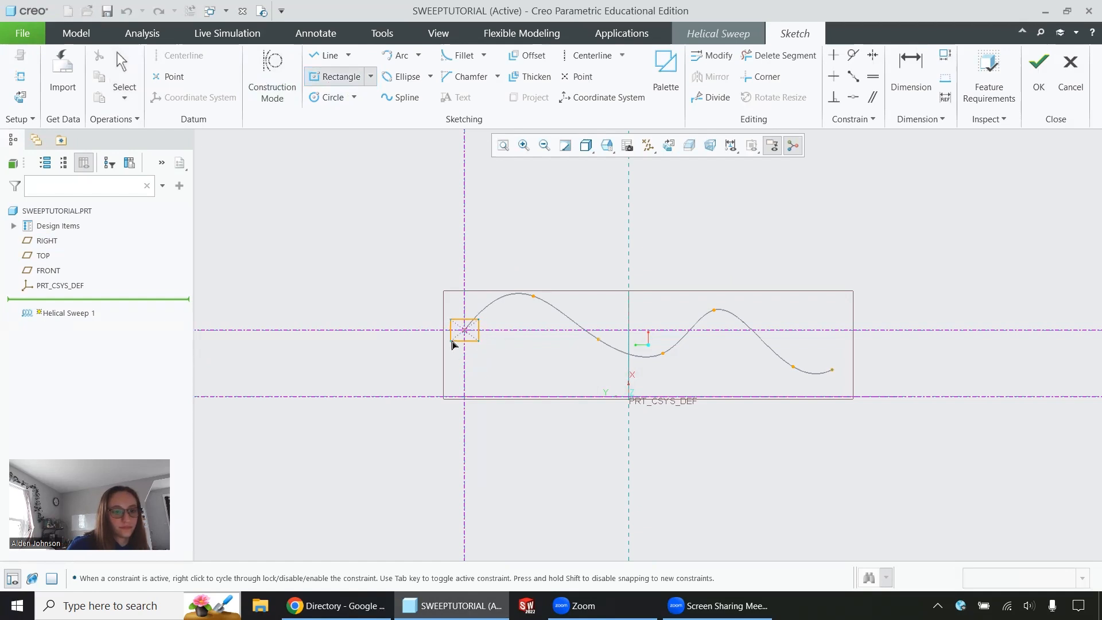
{"action": "left_click", "coordinate": [454, 342]}
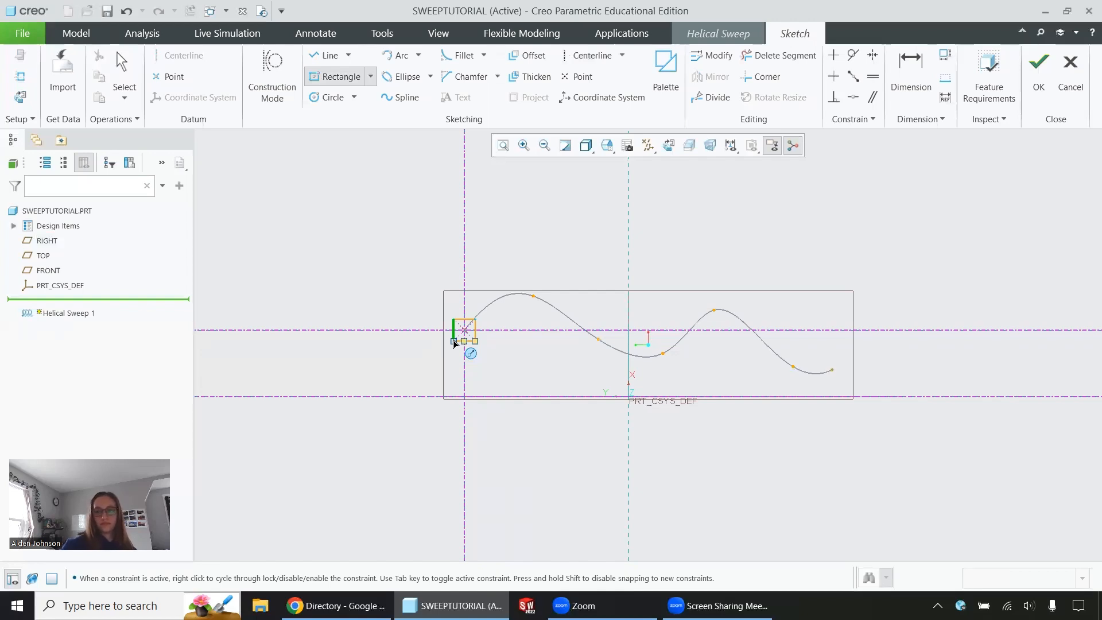
{"action": "left_click", "coordinate": [1038, 72]}
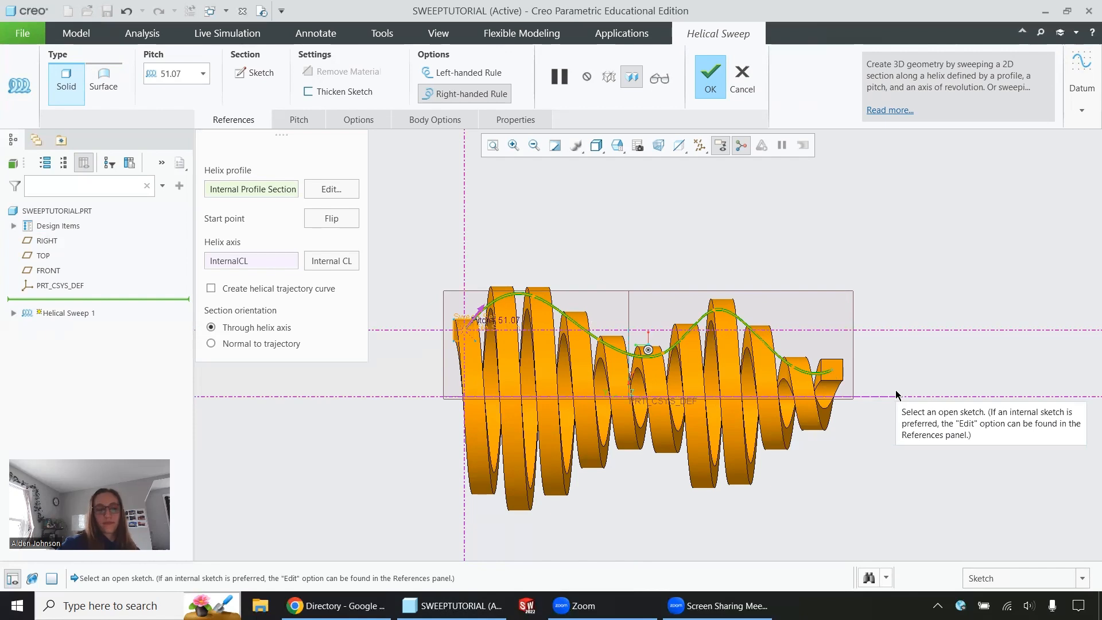
Thicken the helical sweep's rectangular section with a thickness of 5.
{"action": "left_click", "coordinate": [338, 92]}
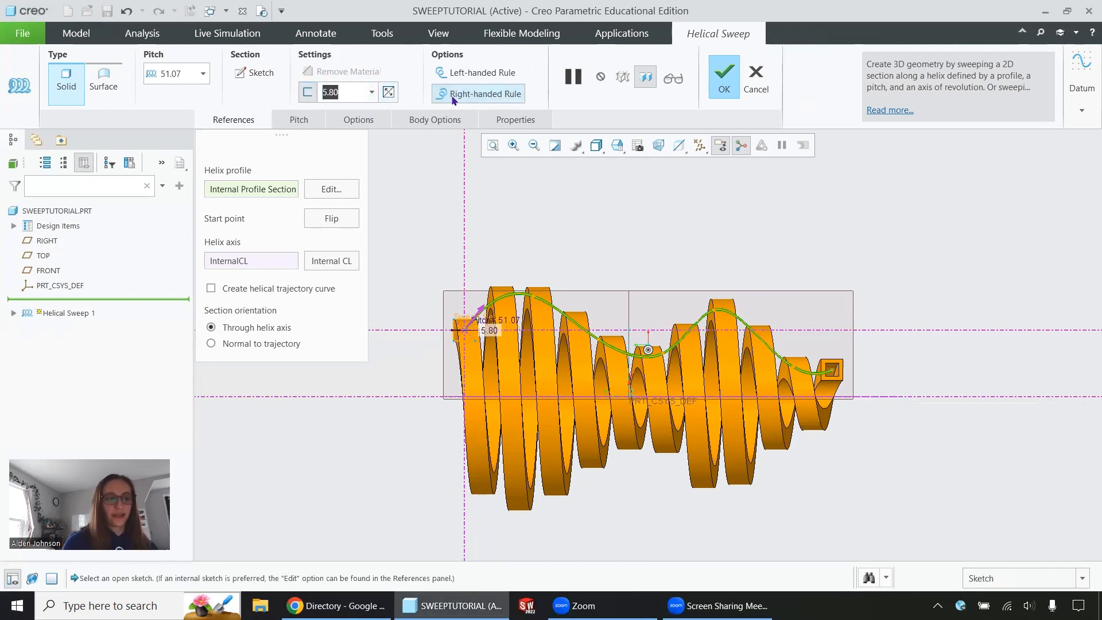
{"action": "type", "text": "1"}
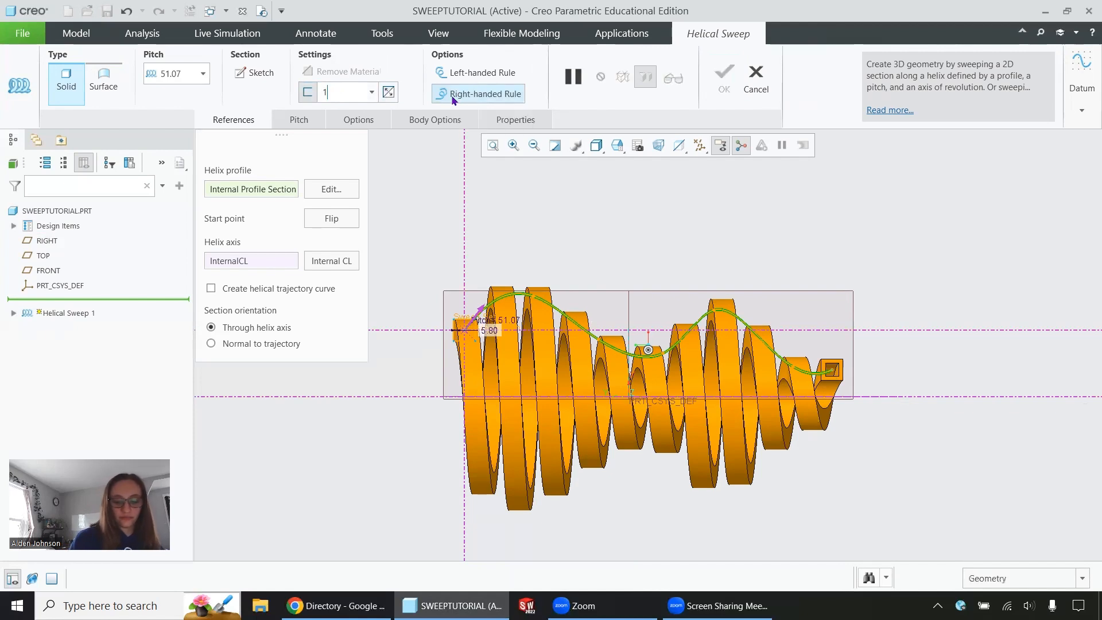
{"action": "type", "text": "5"}
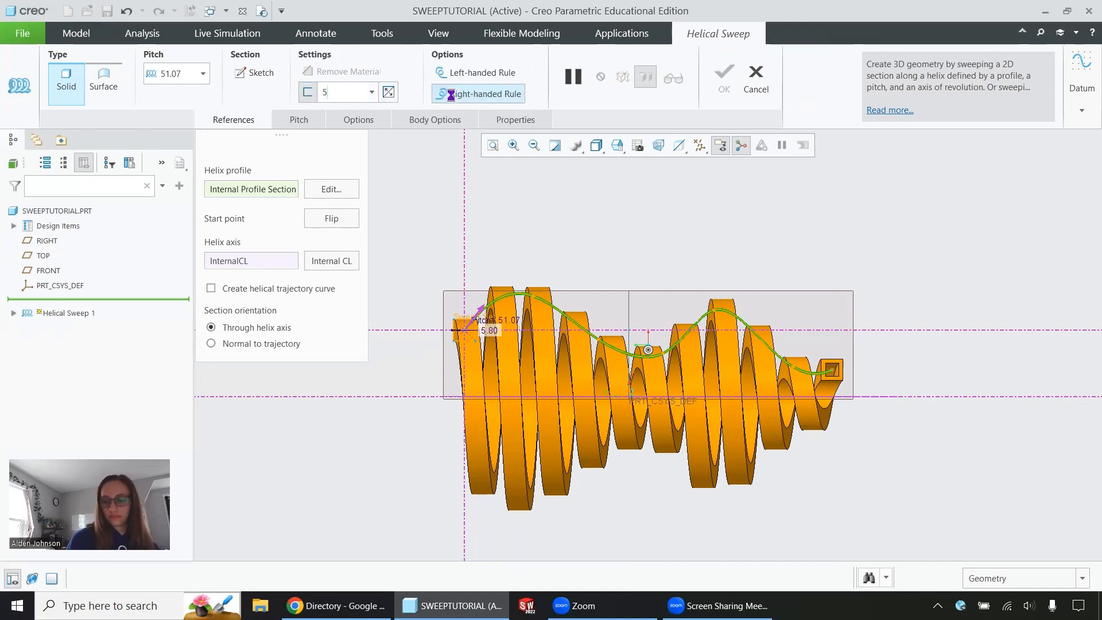
{"action": "key", "text": "Return"}
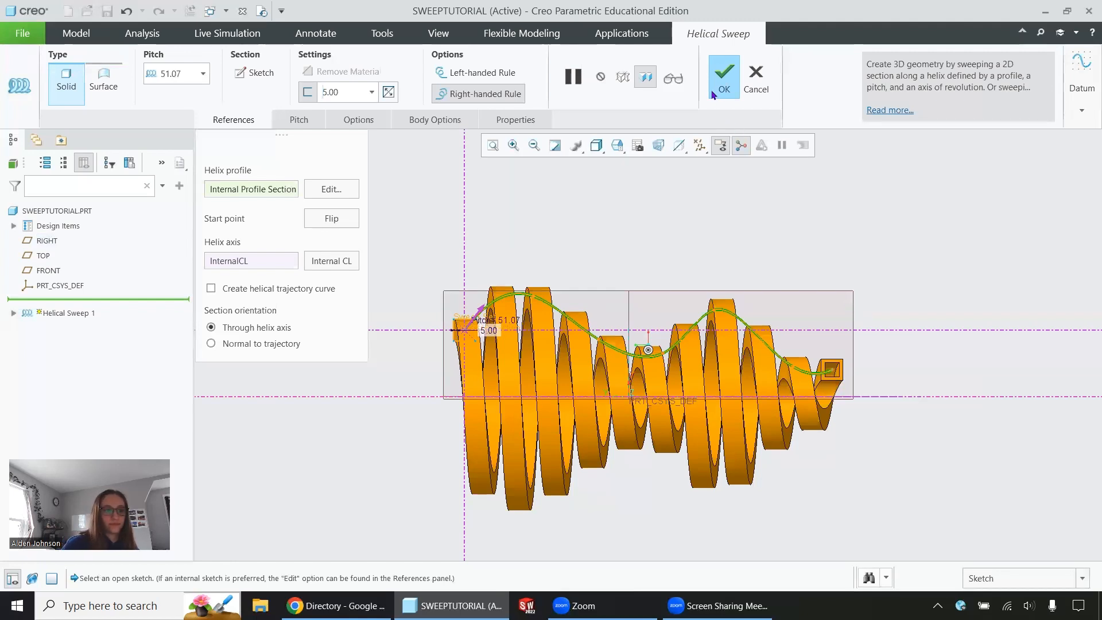
Try the left-handed rule for the helix and switch back to the right-handed rule.
{"action": "left_click", "coordinate": [489, 74]}
{"action": "left_click", "coordinate": [487, 95]}
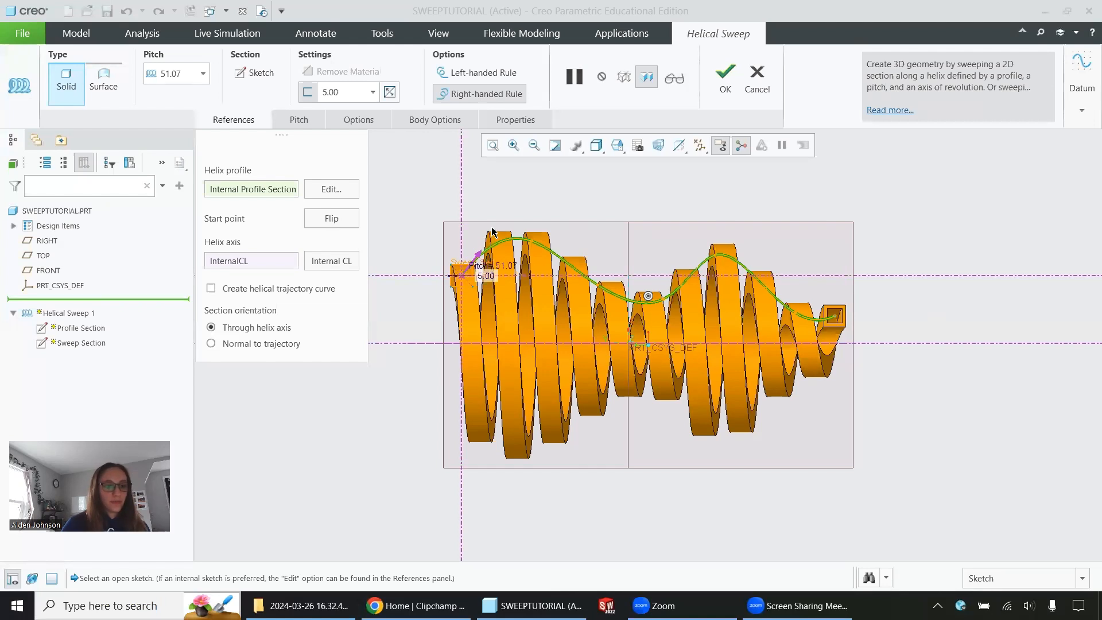
Try helix pitch values of 75 and 25.
{"action": "left_click", "coordinate": [172, 73]}
{"action": "type", "text": "75"}
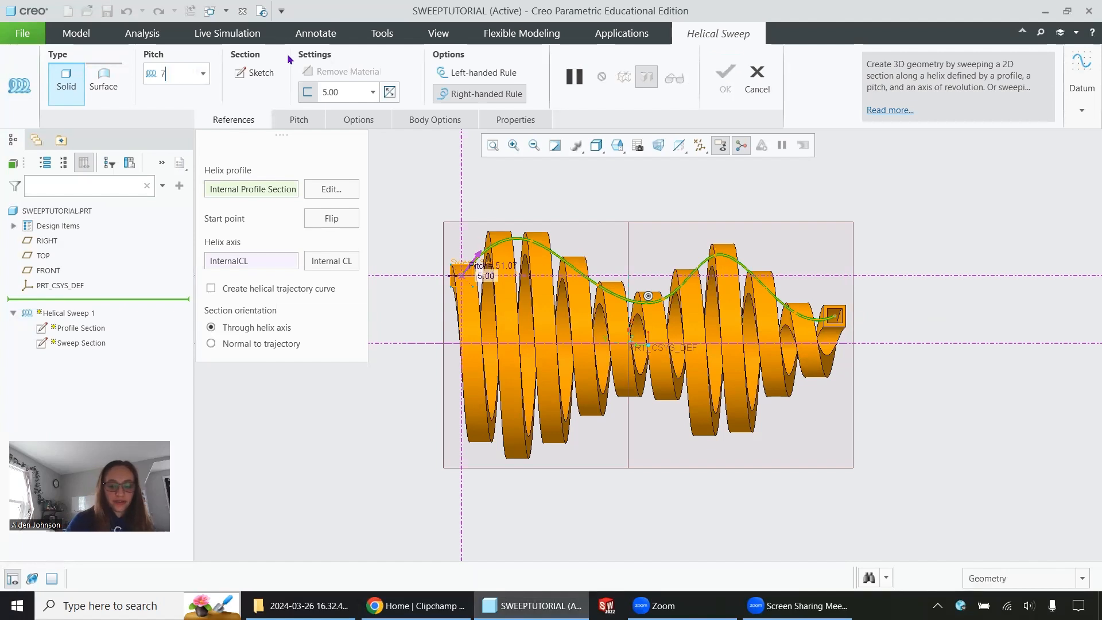
{"action": "key", "text": "Return"}
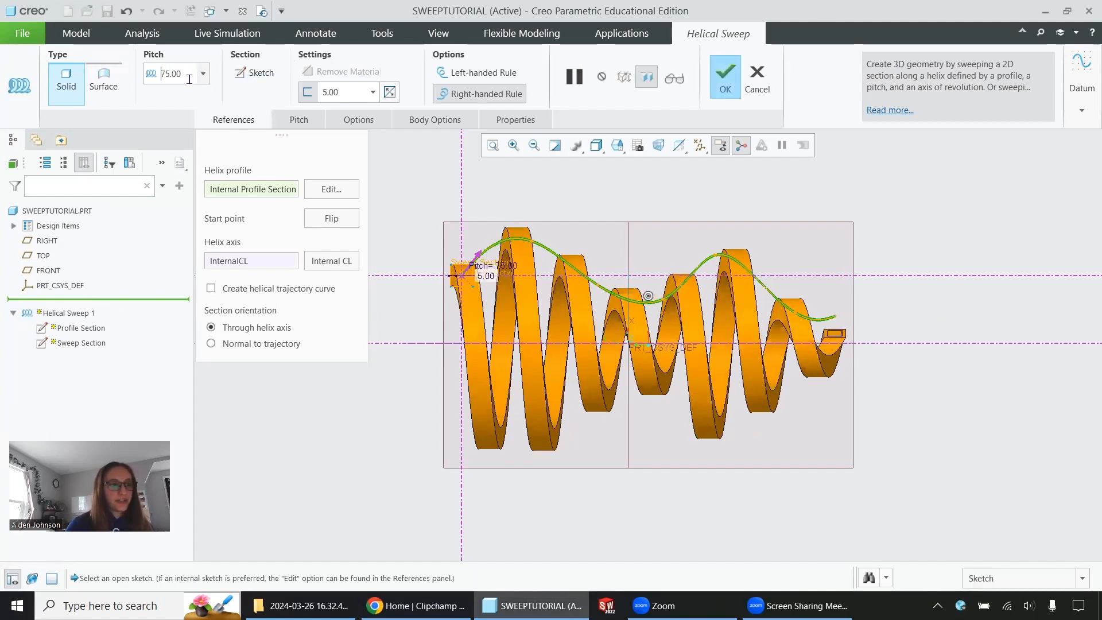
{"action": "left_click_drag", "start_coordinate": [182, 73], "coordinate": [145, 72]}
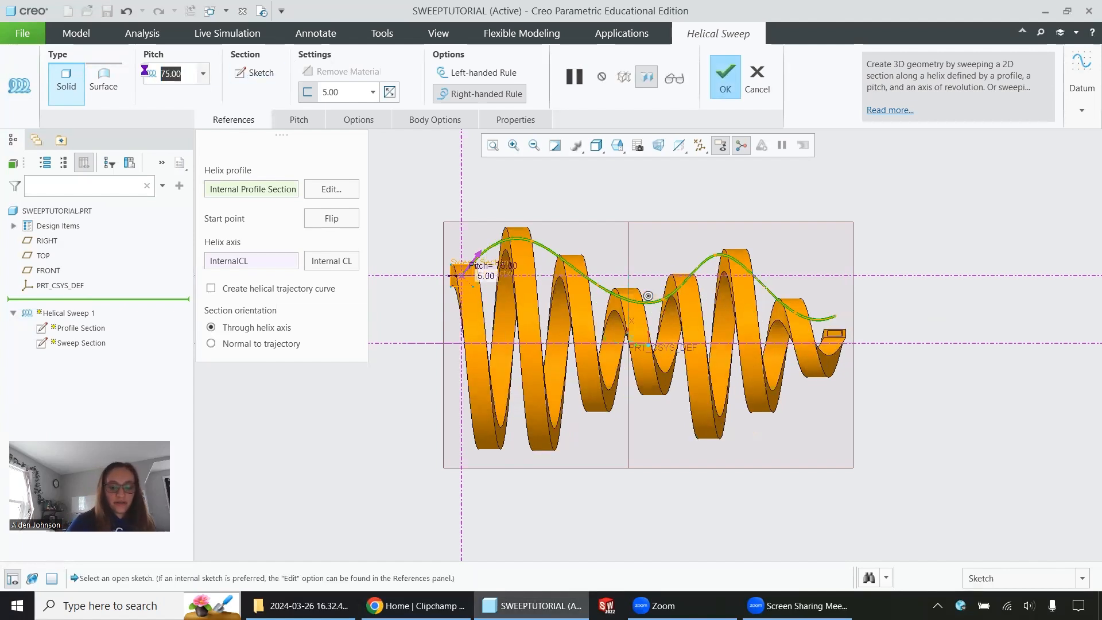
{"action": "type", "text": "25"}
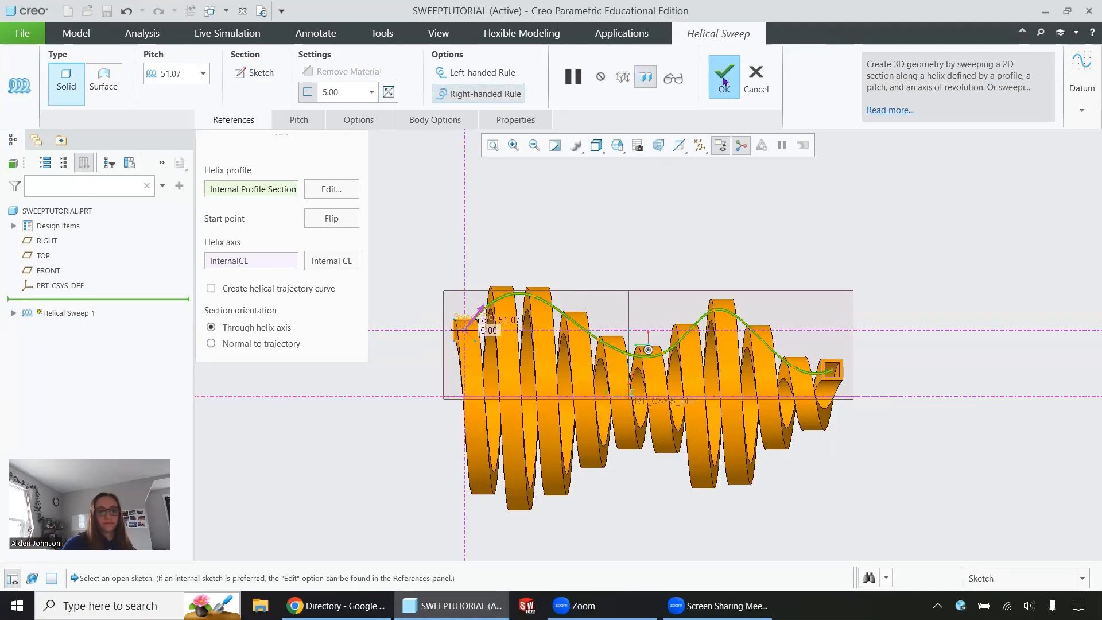
Complete the helical sweep feature and display the available sweep types.
{"action": "left_click", "coordinate": [724, 81]}
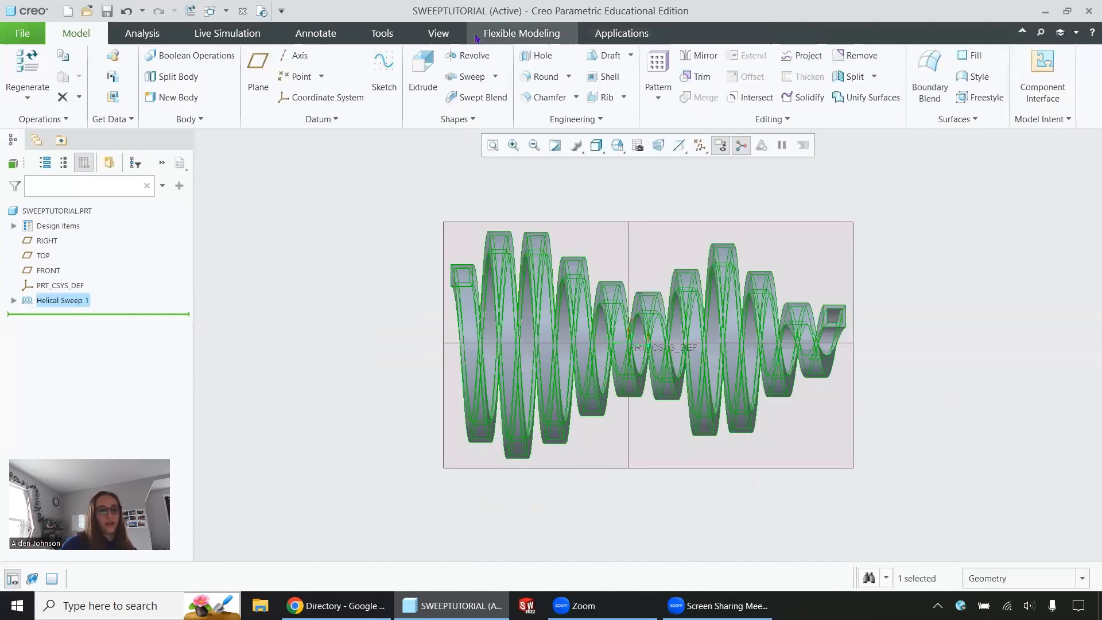
{"action": "left_click", "coordinate": [494, 76]}
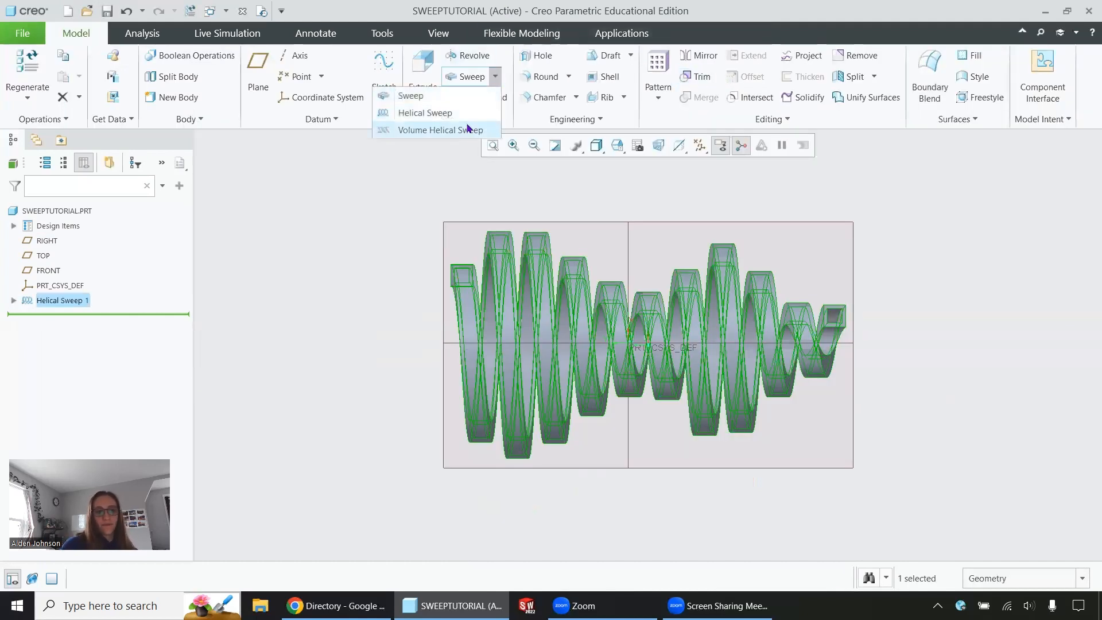